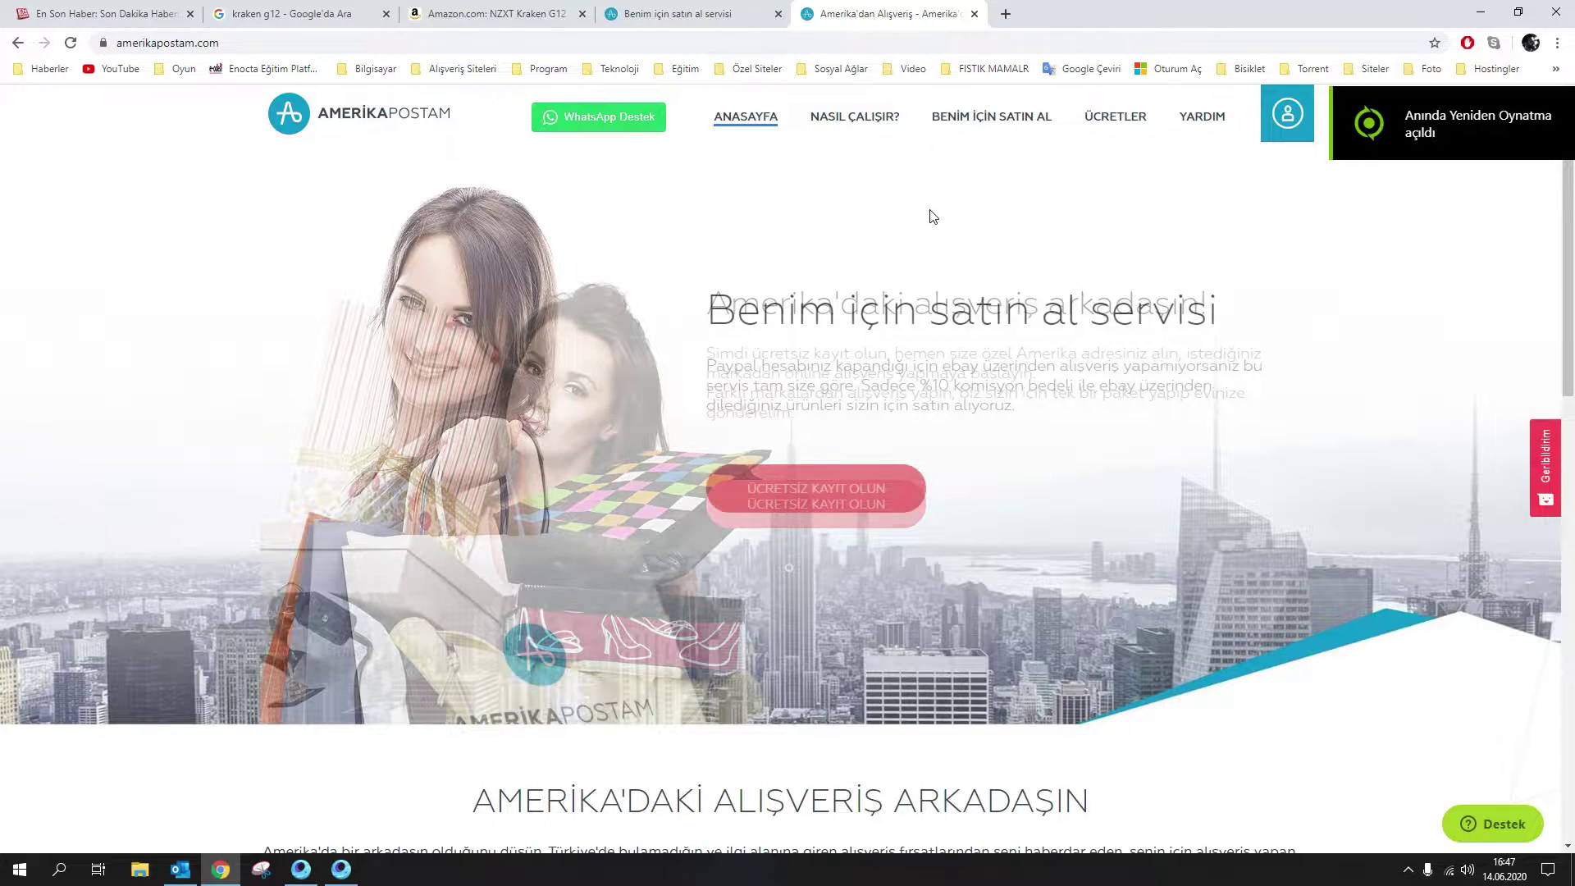
Open the Amerika Posta Adresim page with the account's US address in Inwood, NY
click(1289, 125)
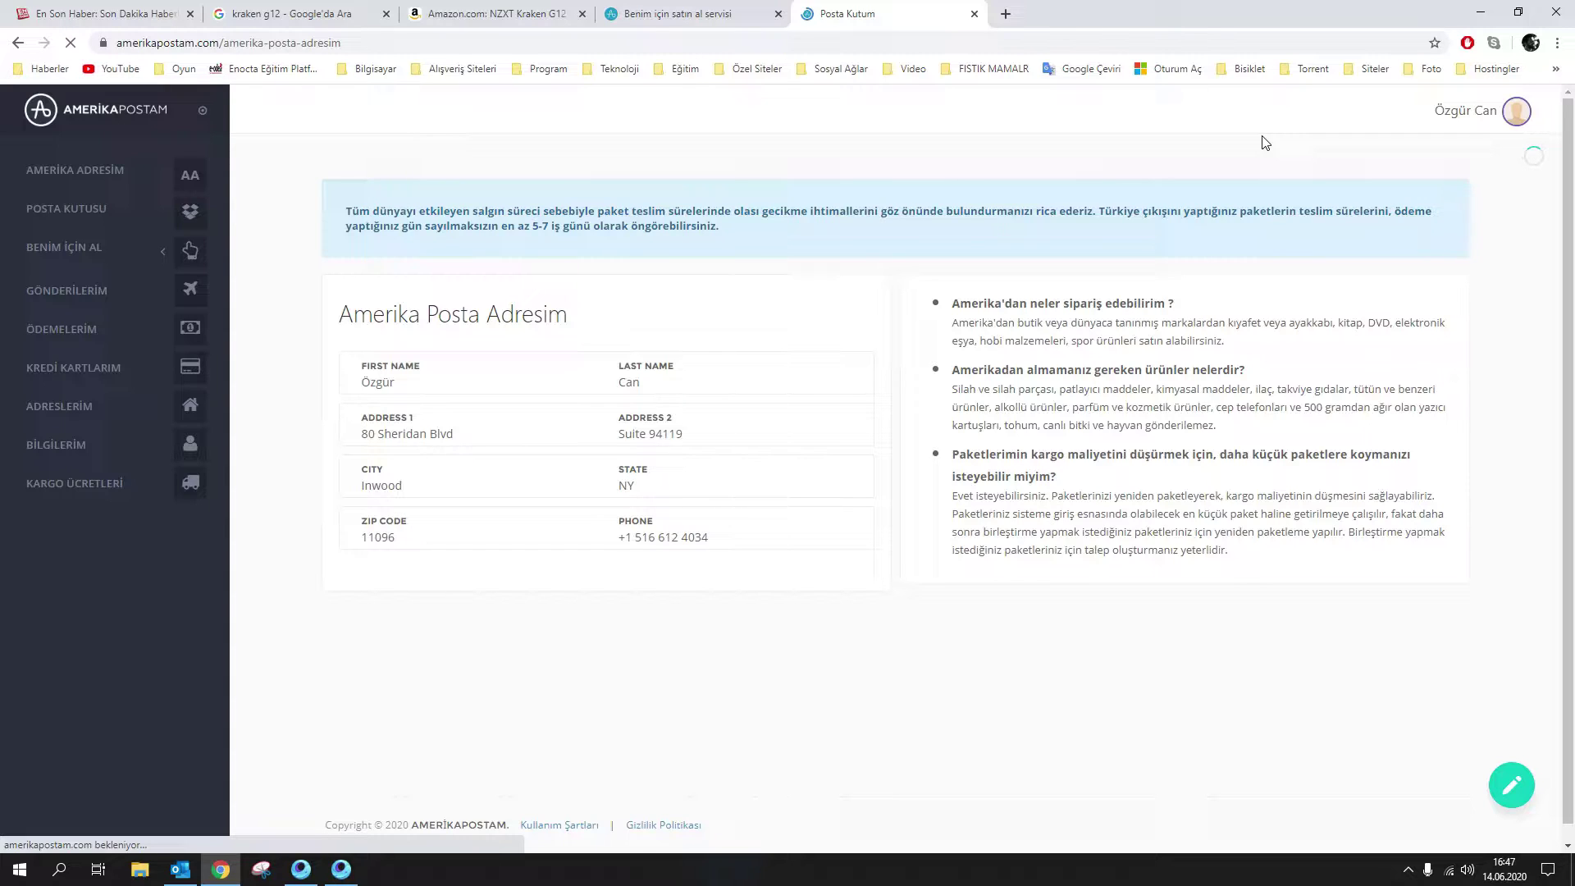
Start a new buy-for-me order and paste 'NZXT Kraken G12' as the product name
click(187, 248)
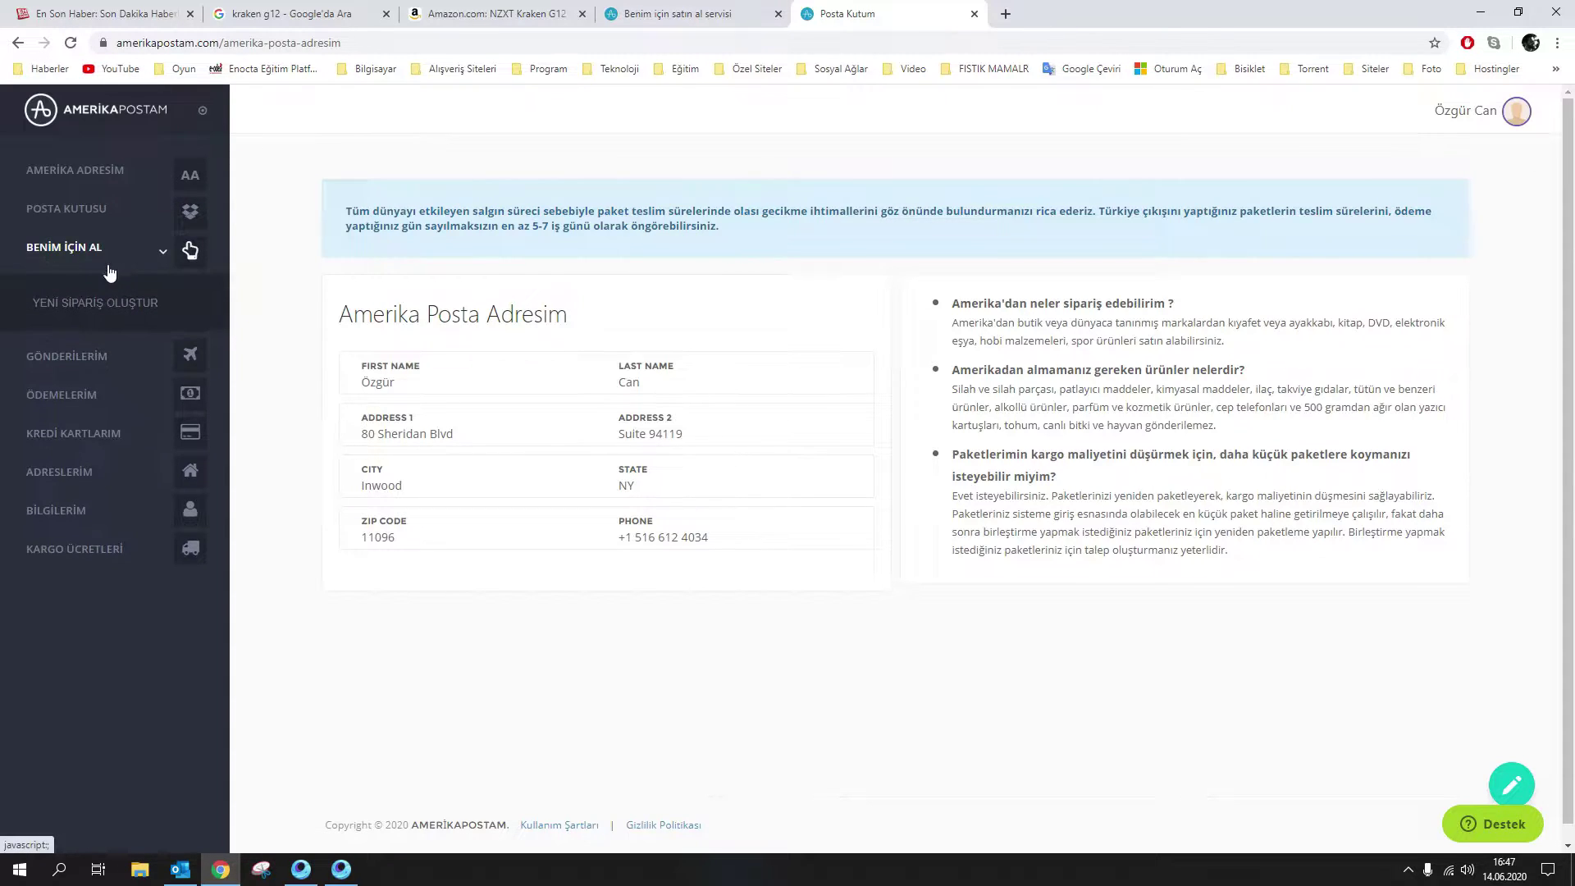
click(88, 304)
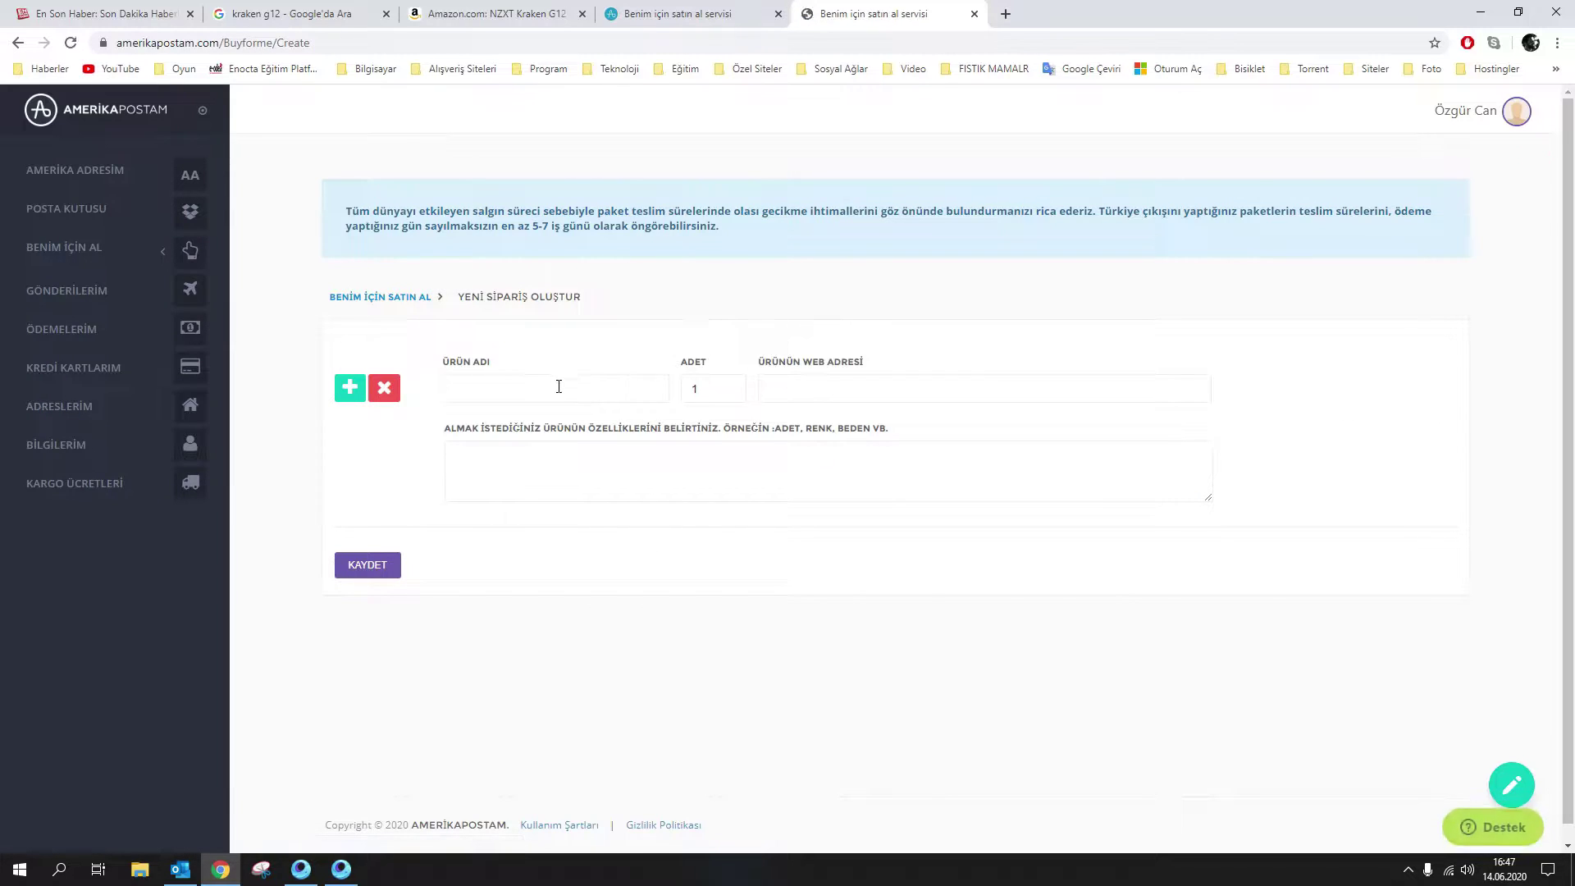
click(559, 386)
right_click(558, 387)
click(617, 529)
Copy the Amazon product link into the ÜRÜNÜN WEB ADRESİ field
click(829, 392)
click(492, 14)
right_click(386, 41)
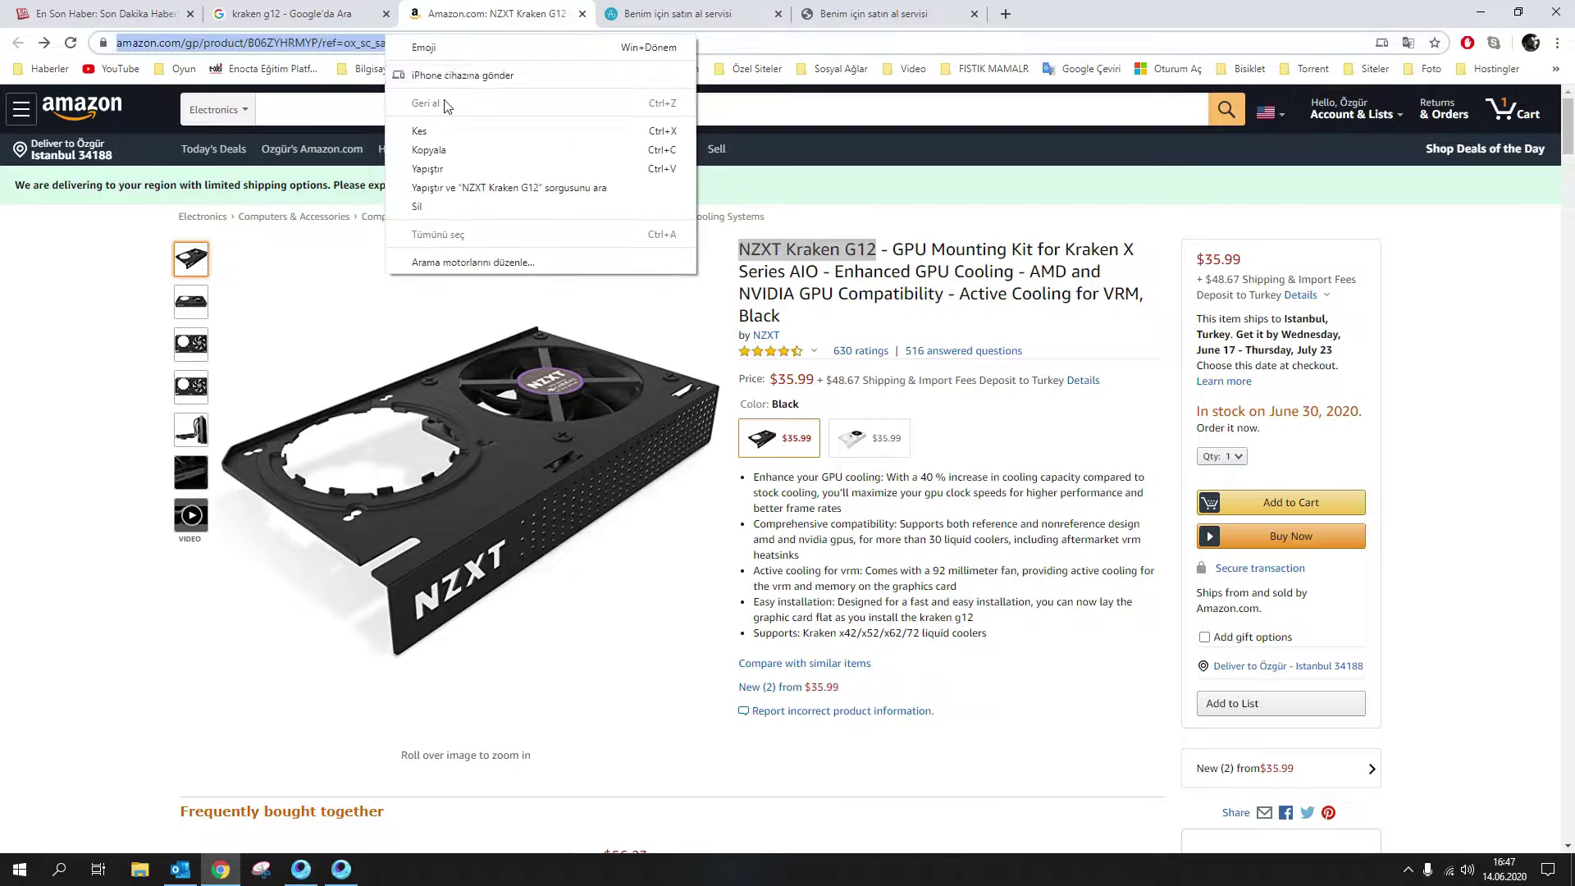
click(447, 156)
click(884, 14)
right_click(830, 394)
click(869, 510)
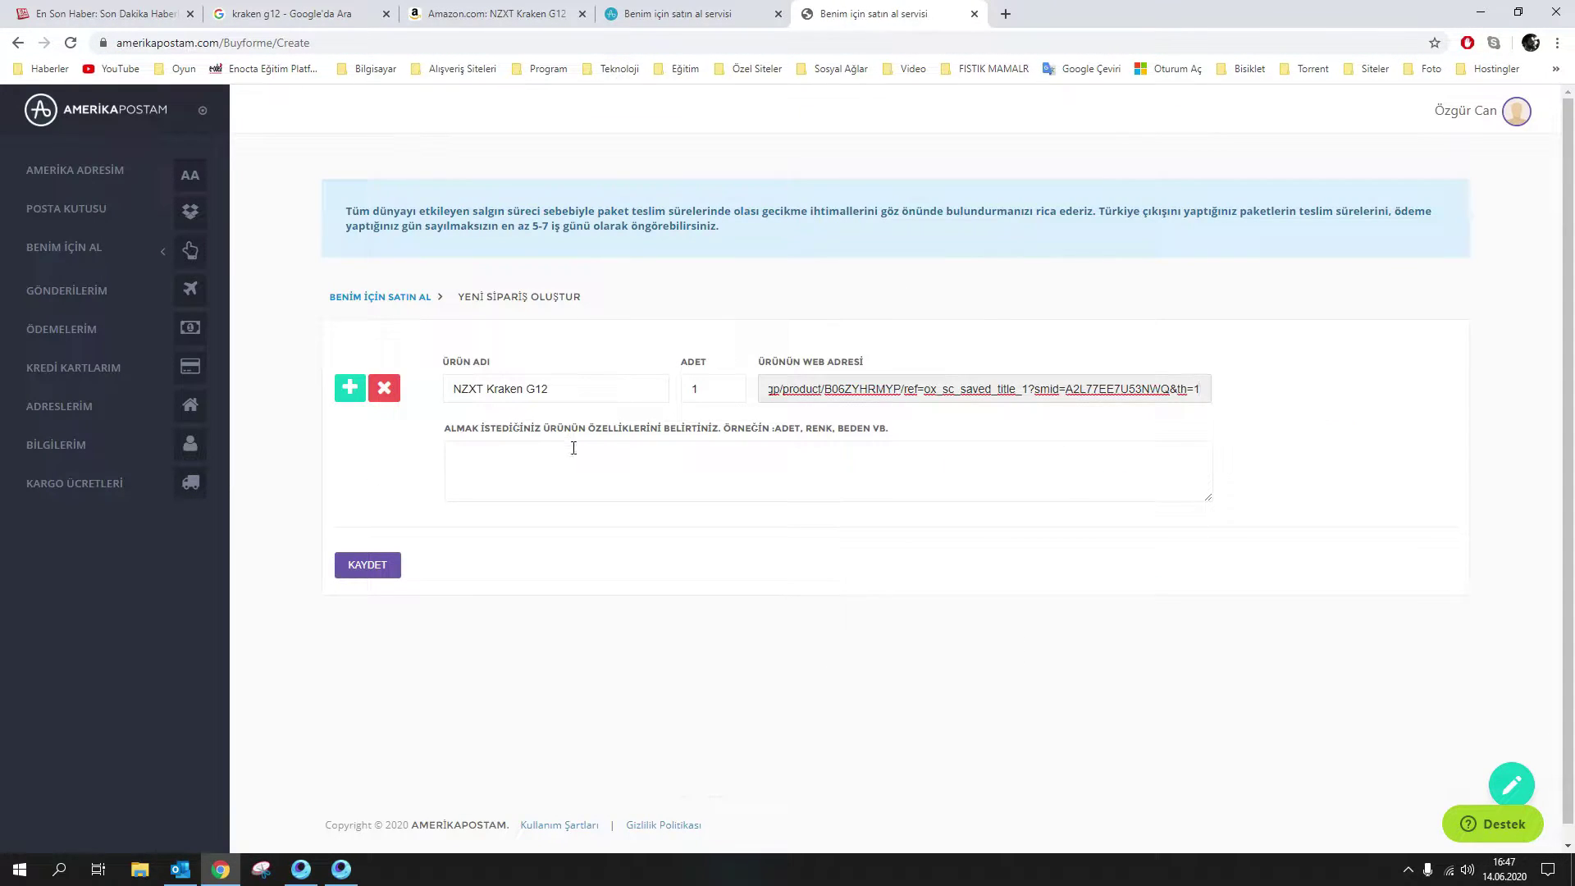
Copy the product name 'NZXT Kraken G12' into the description field
click(699, 461)
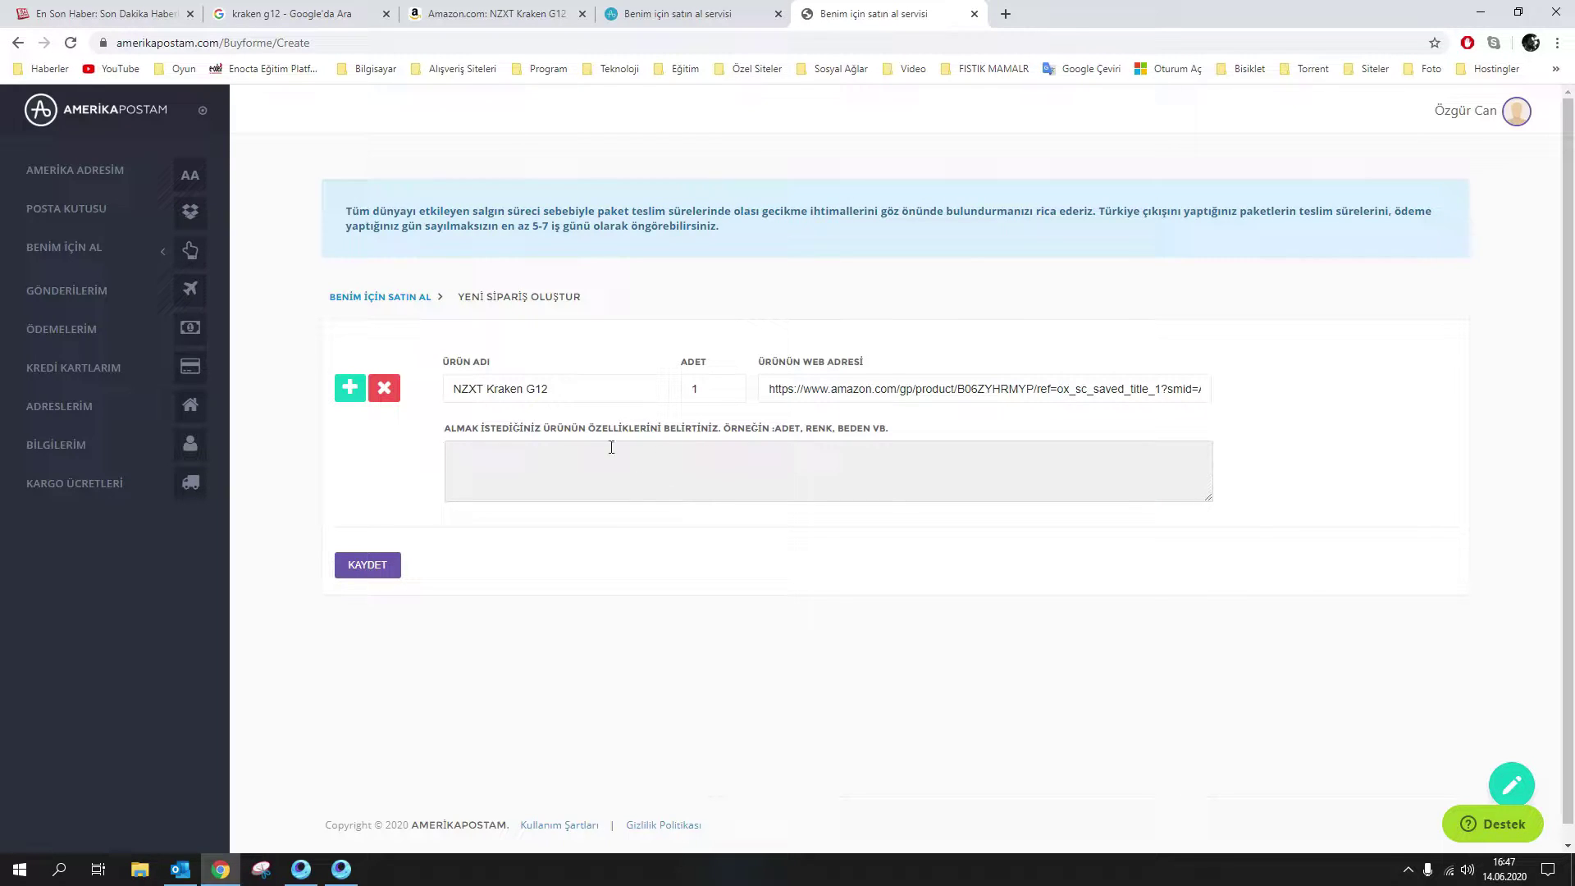
drag(548, 388, 488, 392)
right_click(500, 392)
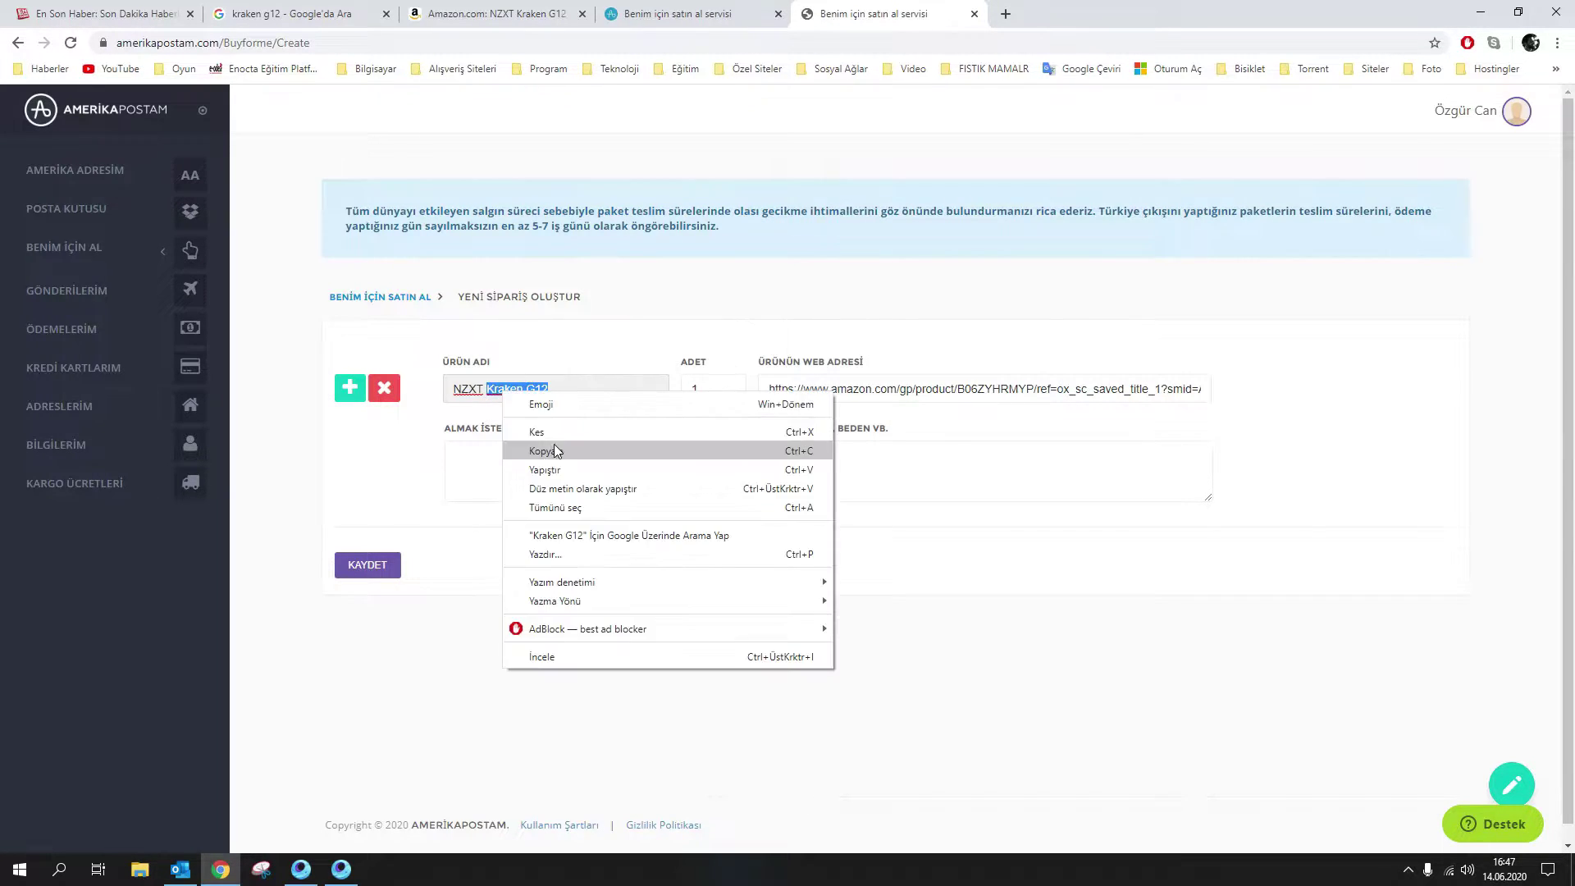
click(556, 451)
right_click(525, 470)
click(572, 385)
drag(572, 385, 456, 389)
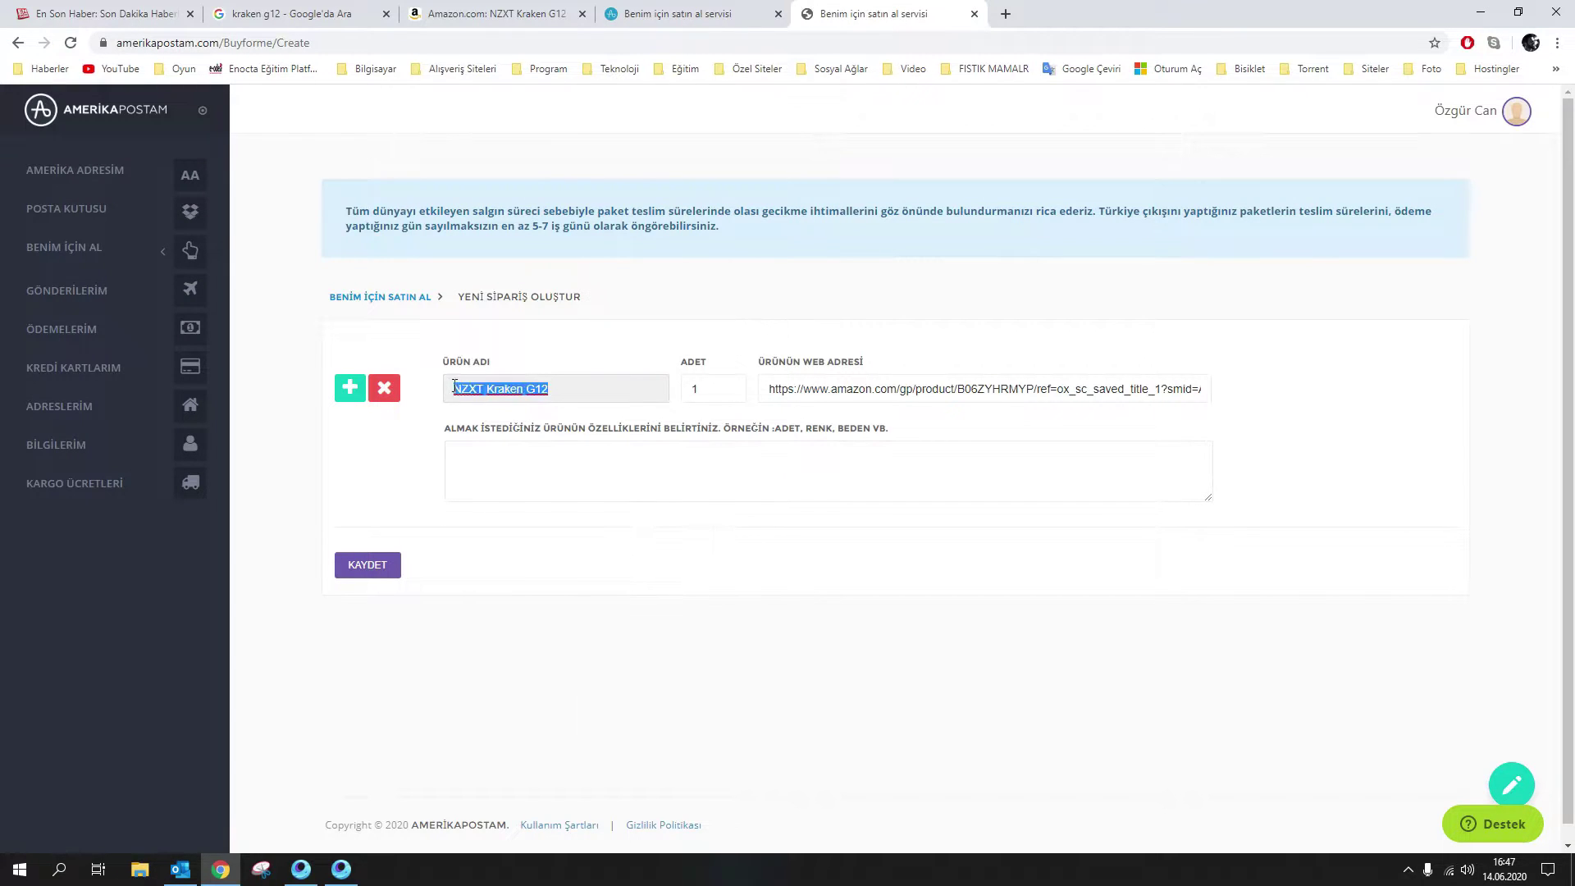
right_click(476, 392)
click(535, 450)
right_click(526, 472)
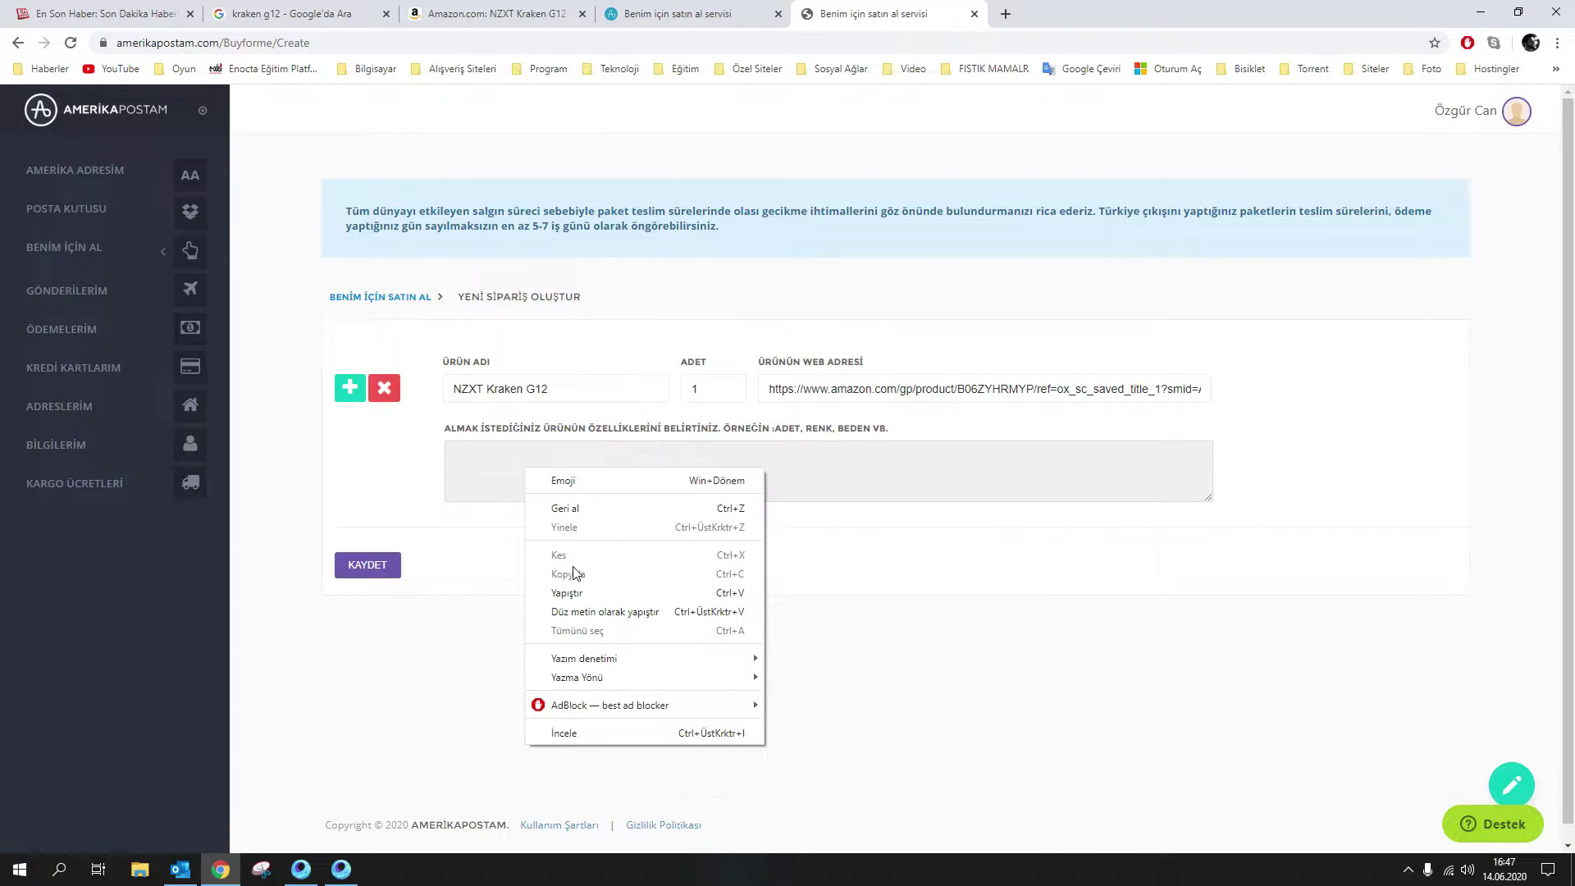
click(582, 593)
Extend the description with 'markasının' and 'modelindeki ekran kartı soğutucu asu', then save the order
double_click(496, 459)
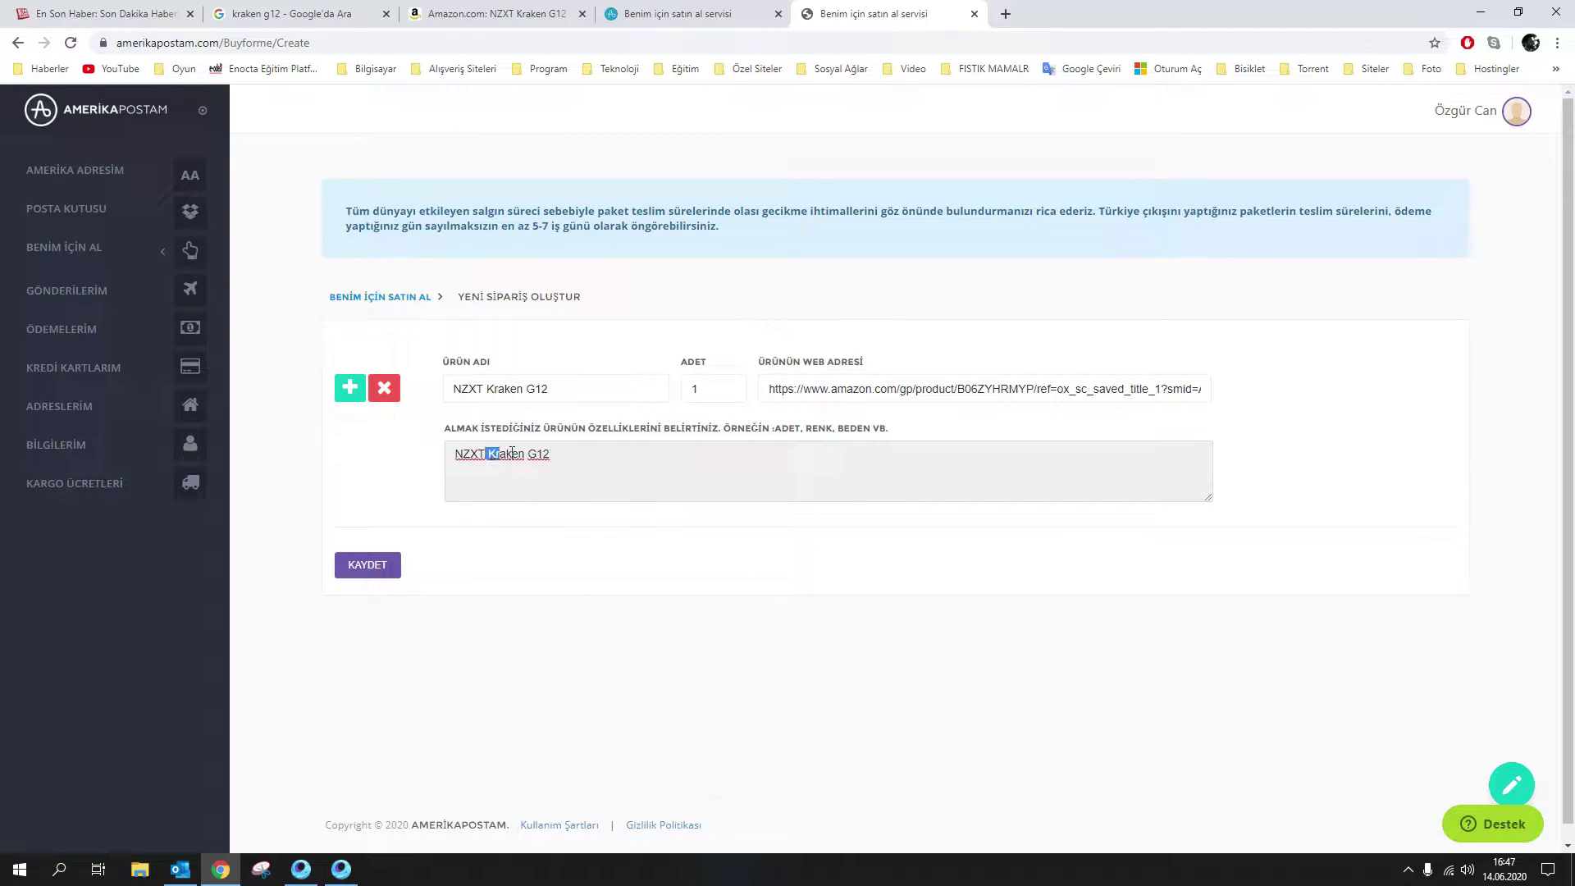
click(491, 459)
click(490, 460)
text(markasının)
click(655, 454)
text(modelindeki ekran kartı soğutucu asu)
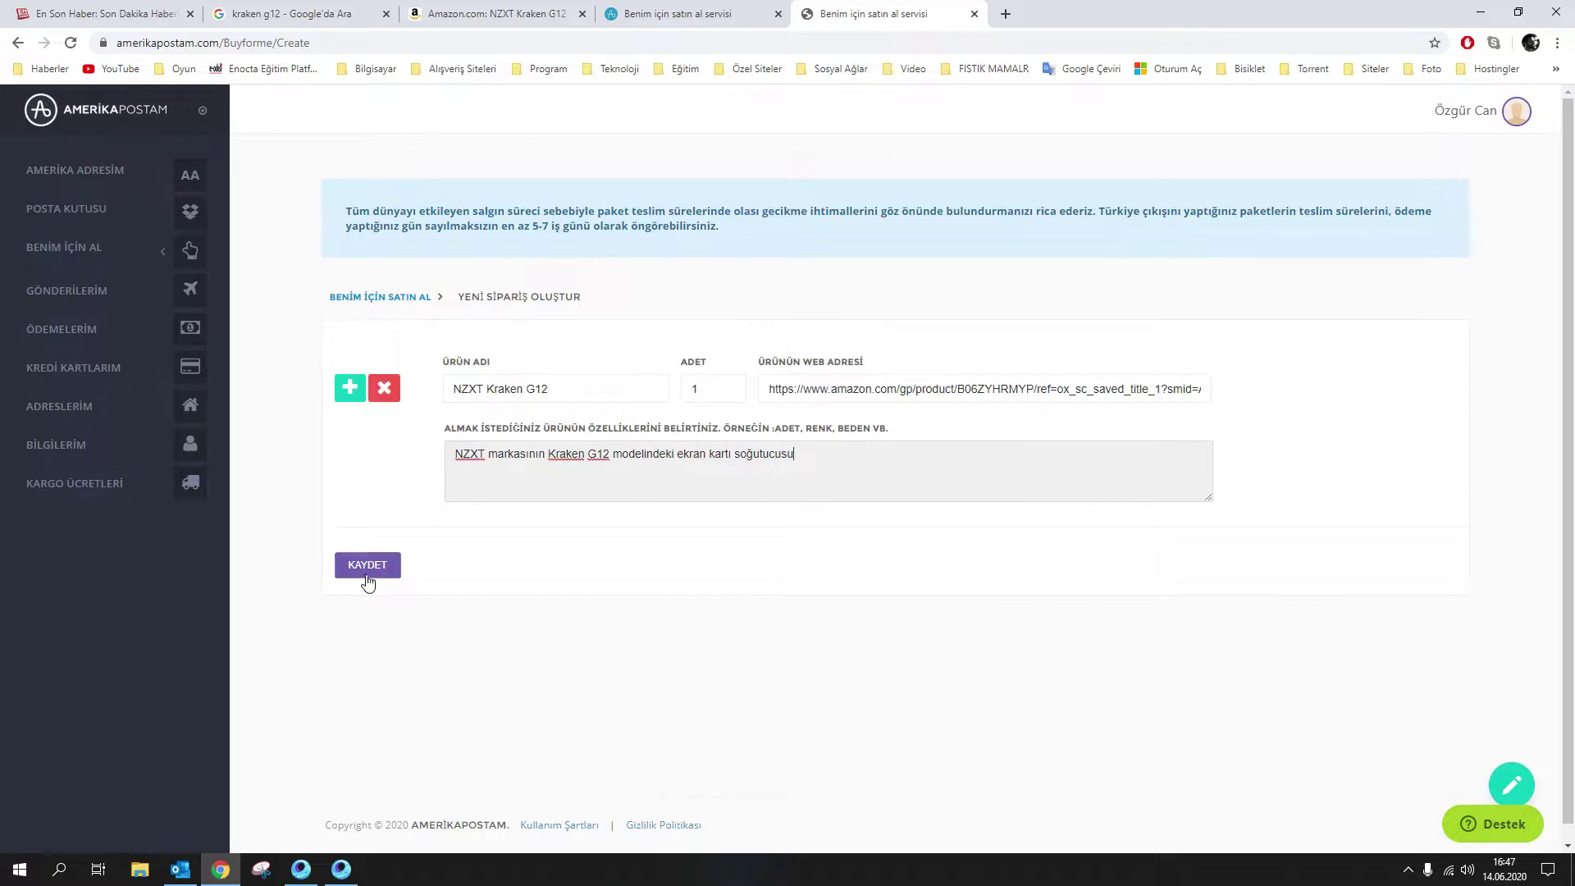
click(367, 579)
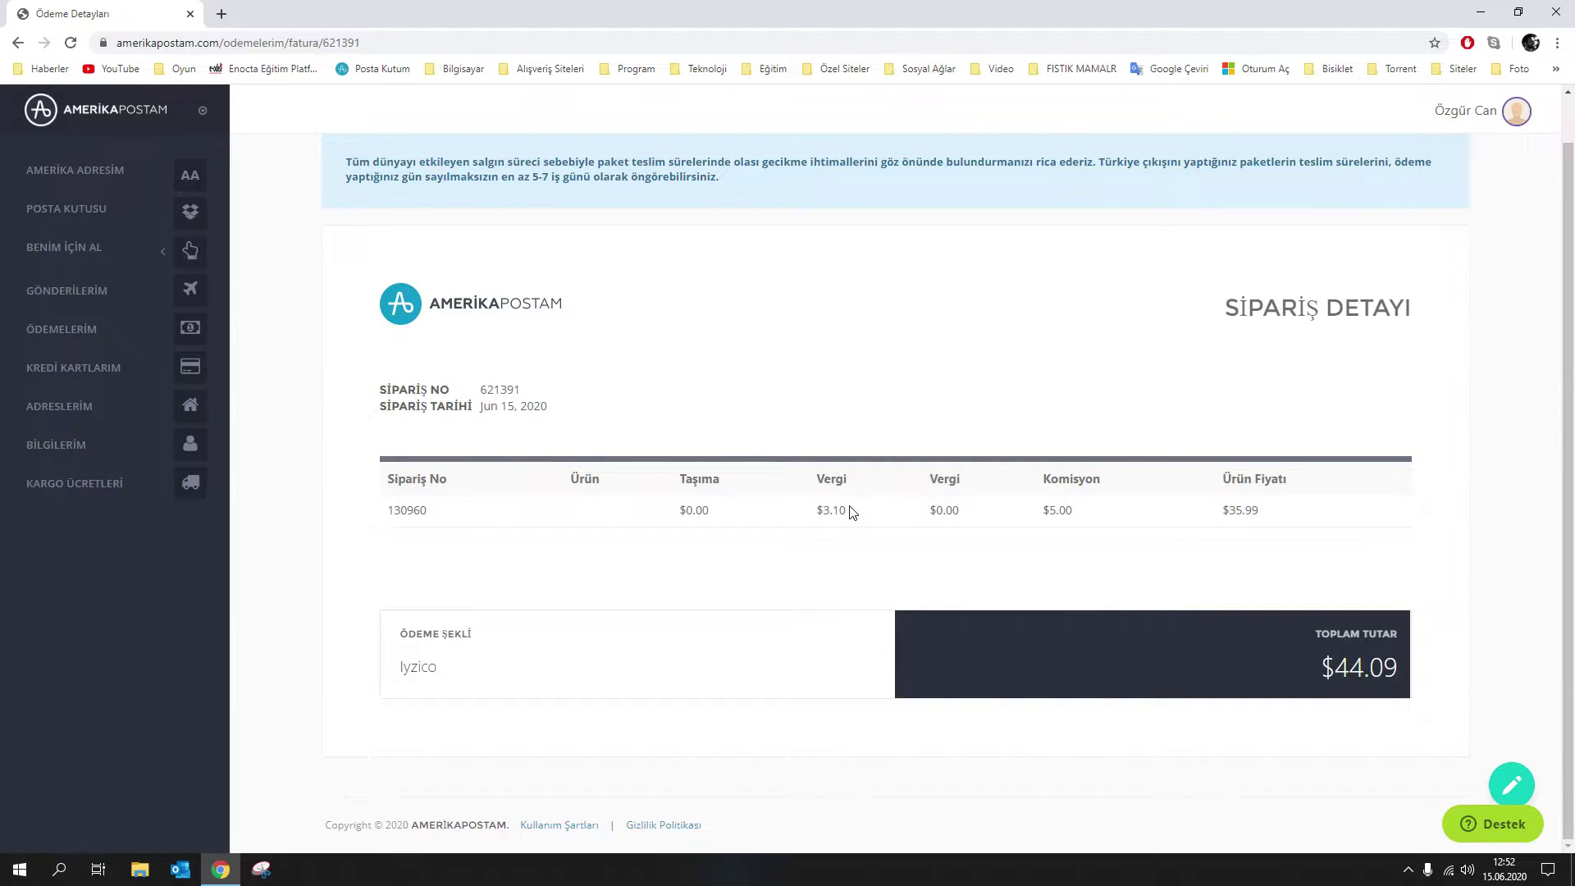
Check the $3.10 tax on the $44.09 order and open the Kraken G12 Amazon page
drag(841, 513, 809, 520)
click(695, 550)
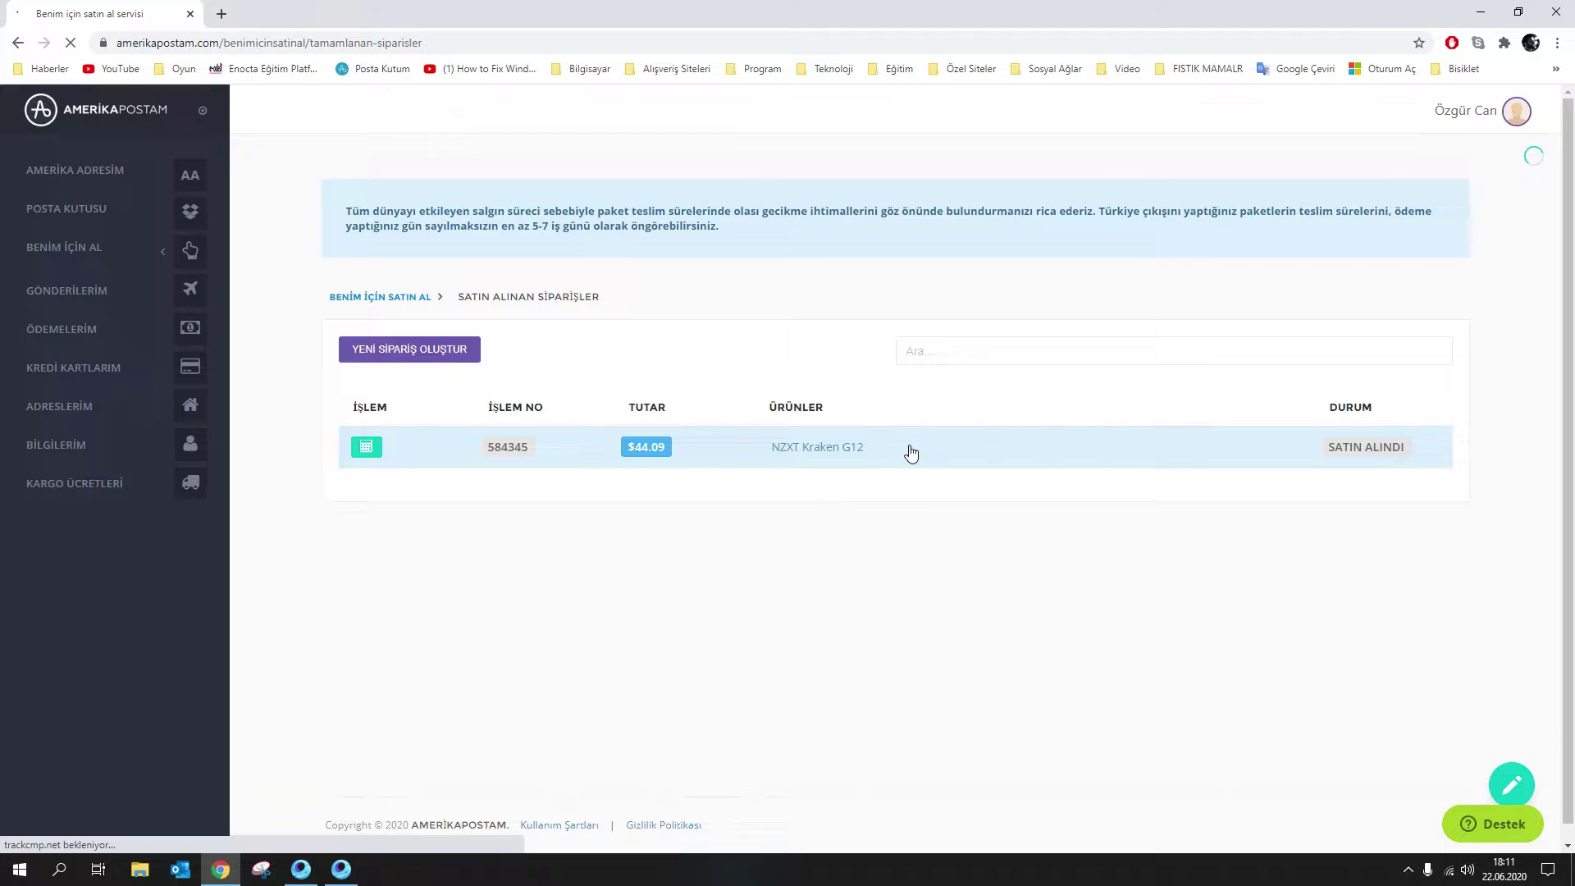
click(819, 449)
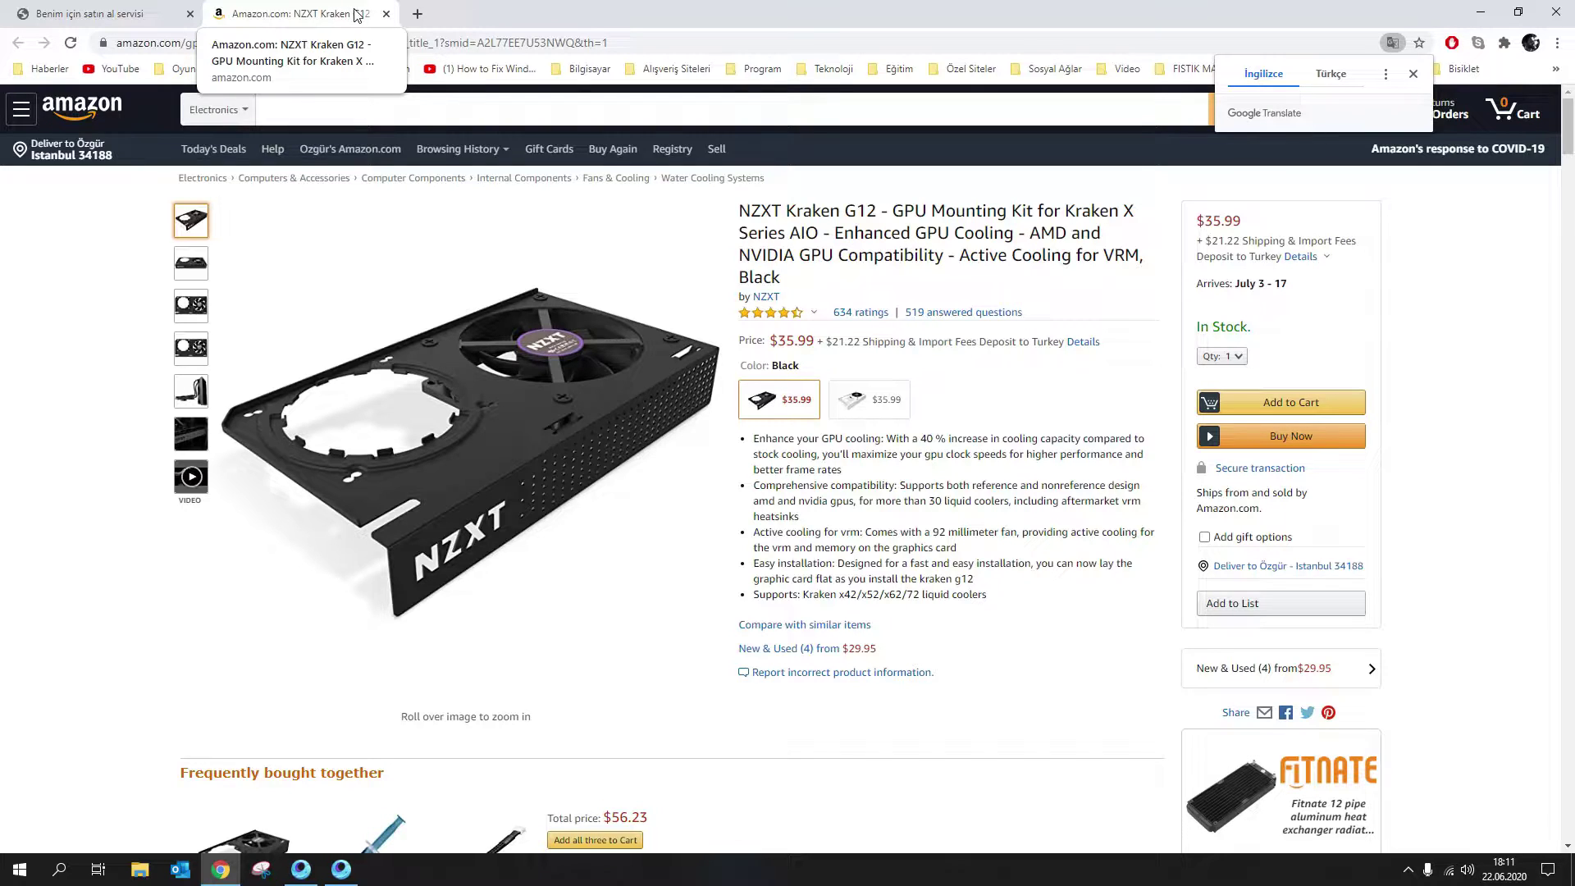
Close the Amazon tab, returning to incoming packages with the 1 lb KRAKEN G12 package
click(386, 13)
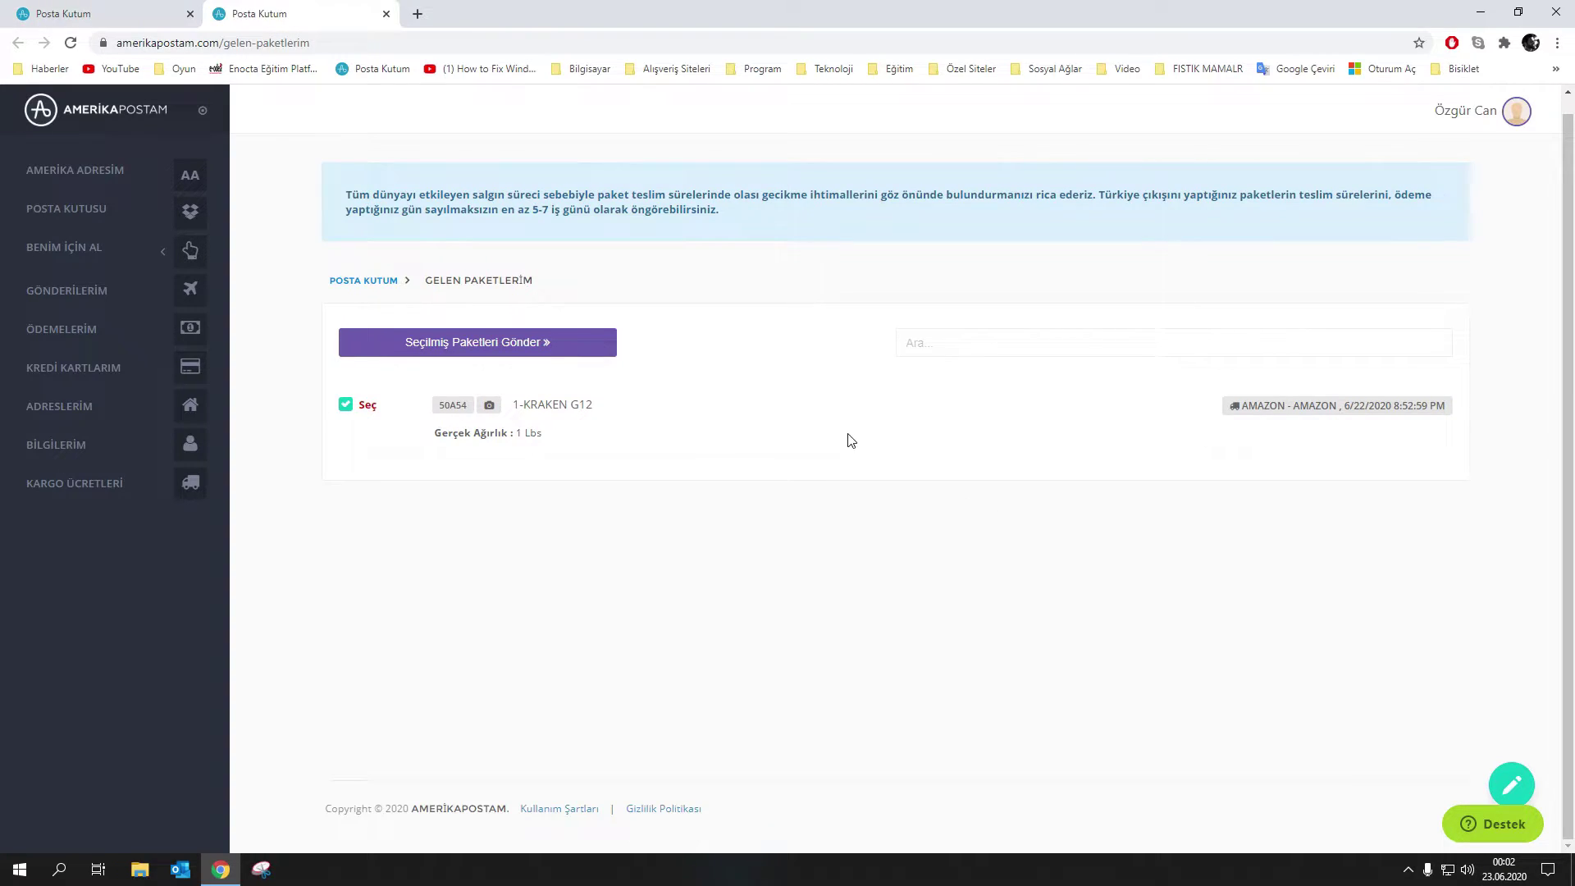
Send the KRAKEN G12 package to checkout, shipping to the Ev address for $26.00 total
click(514, 349)
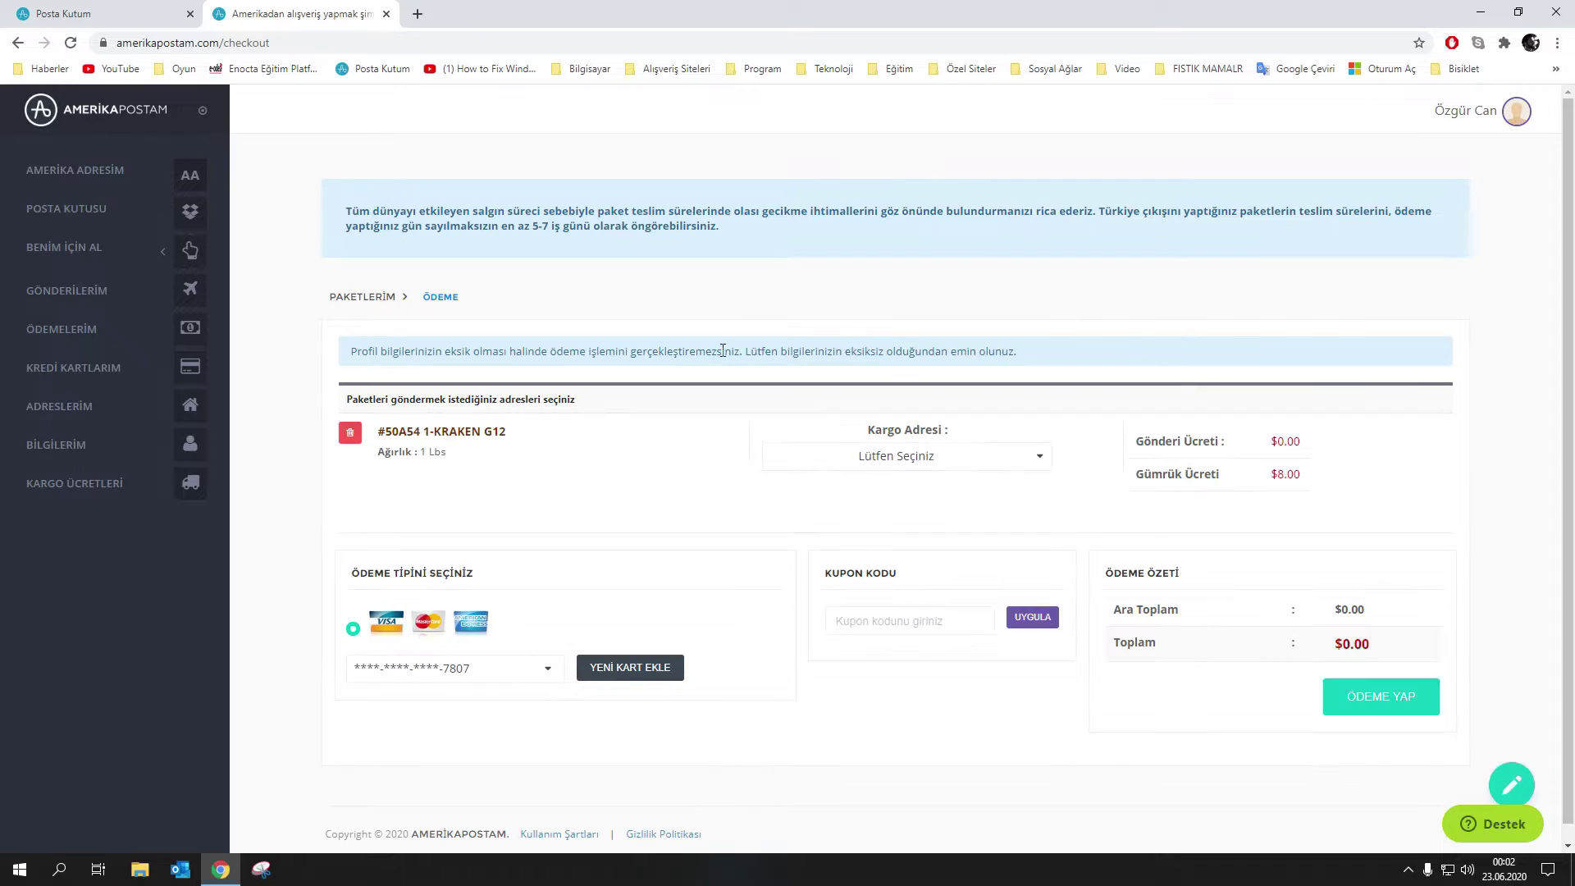
drag(1162, 474, 1306, 471)
click(902, 459)
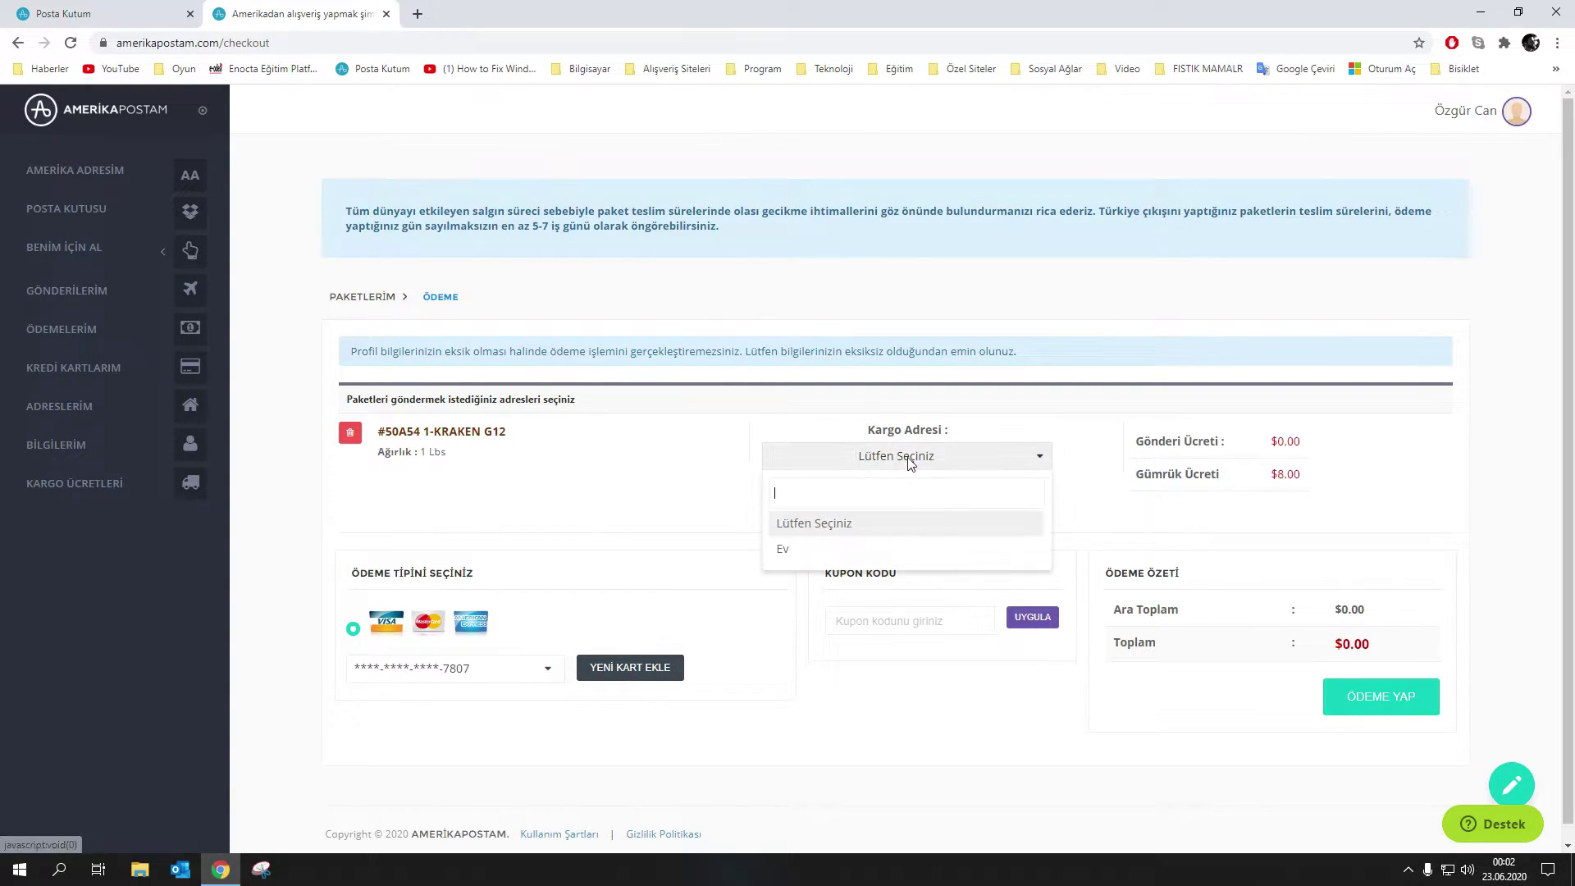
click(789, 547)
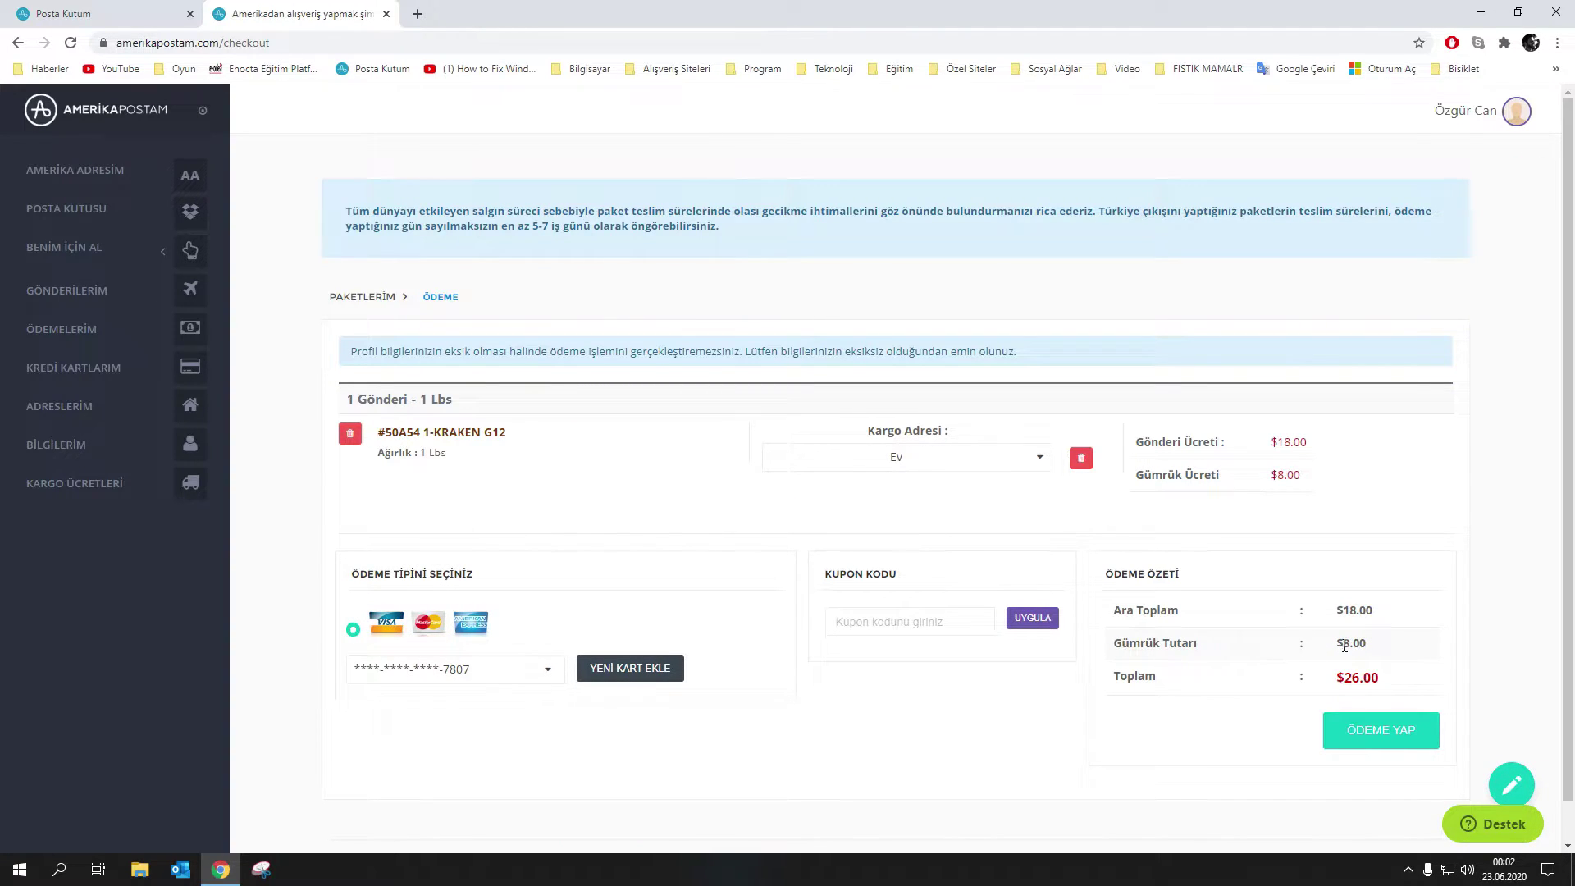
drag(1392, 685, 1321, 663)
drag(1381, 618, 1130, 647)
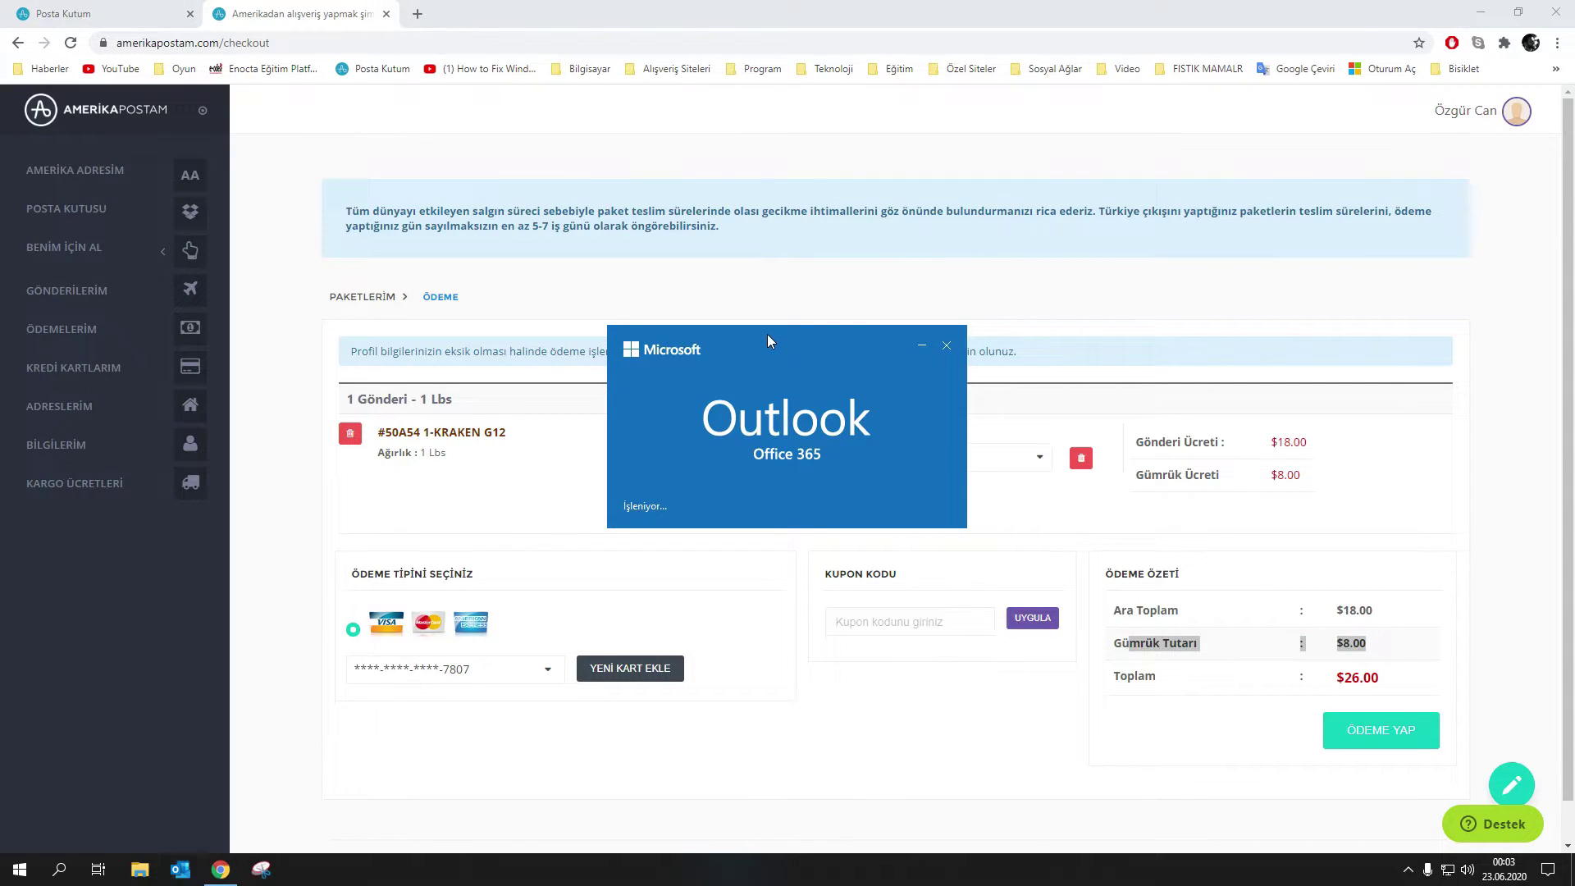
Copy the coupon code from the Amerikapostam email and apply it for $3.60 off
scroll(748, 493, down, 5)
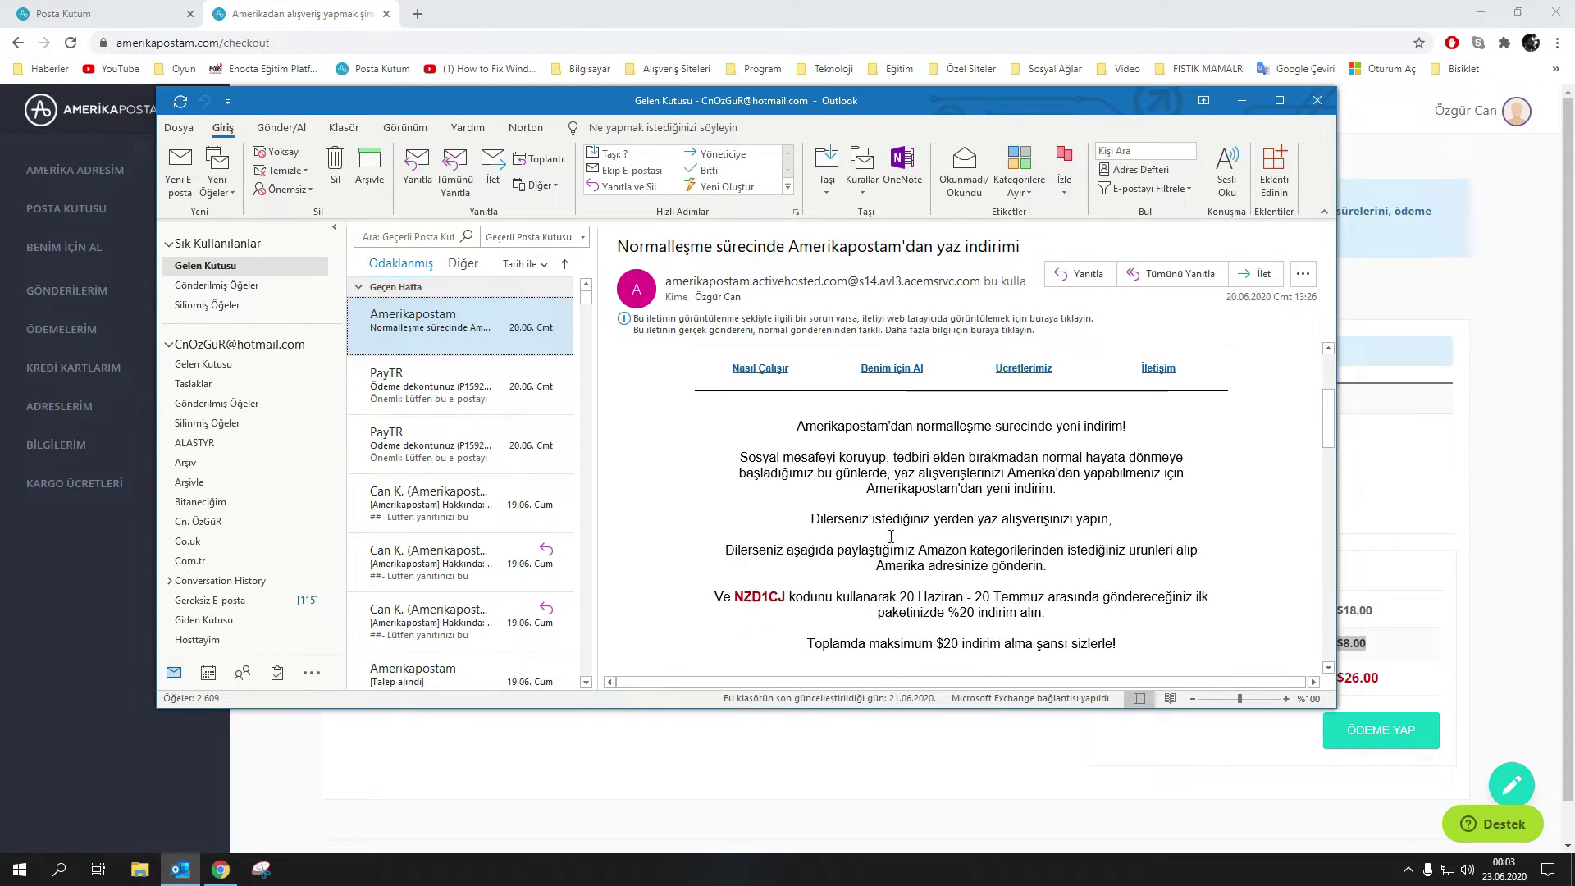
click(758, 521)
double_click(758, 520)
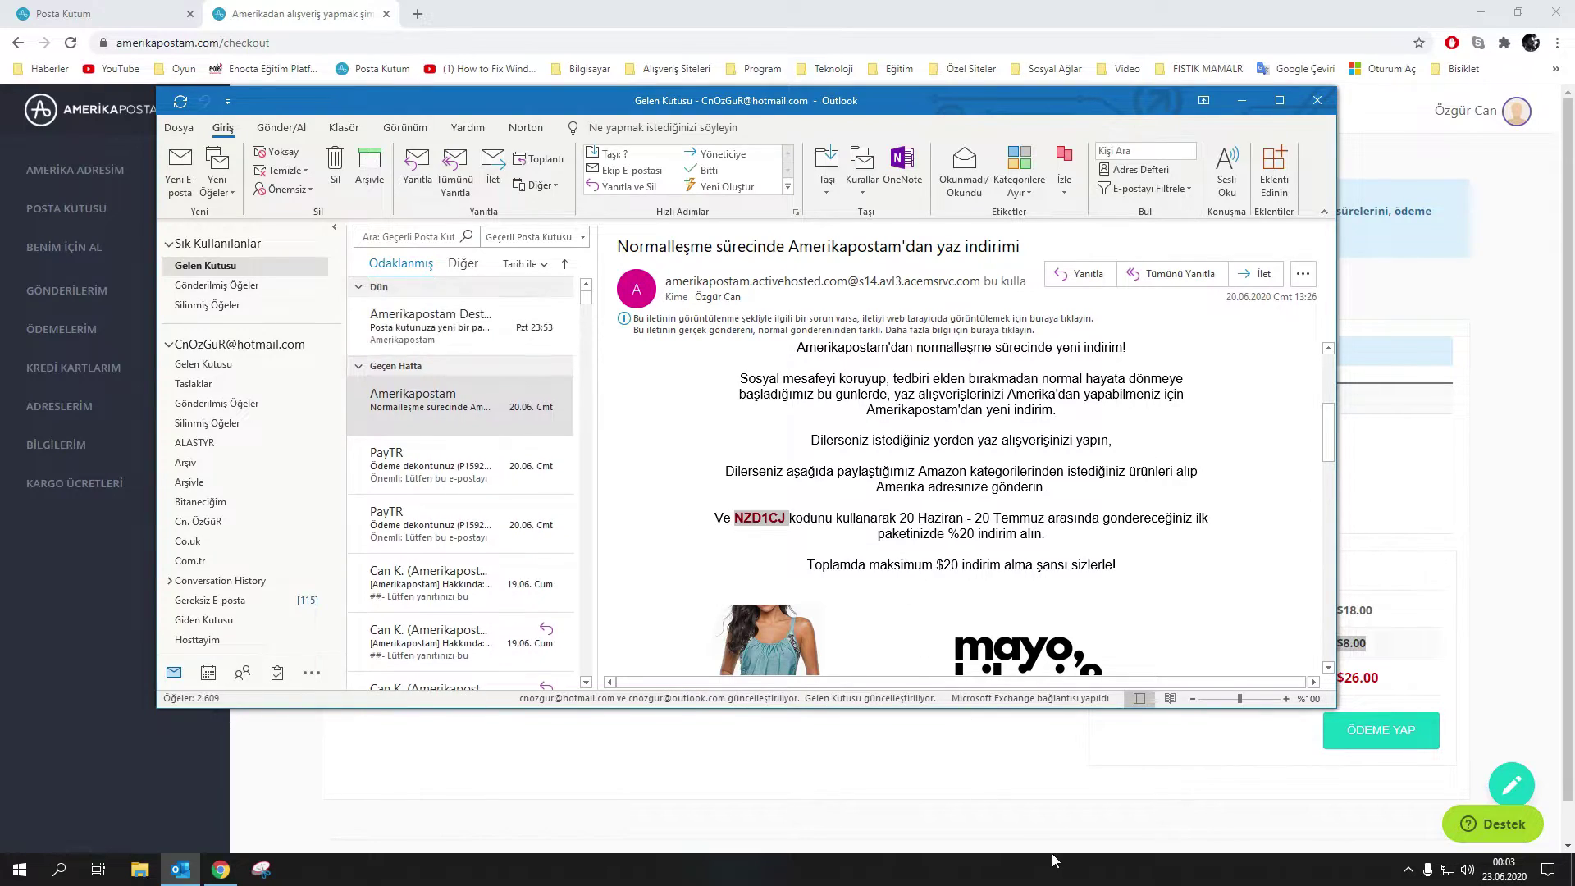
click(1051, 853)
click(891, 626)
key(ctrl+v)
click(1032, 618)
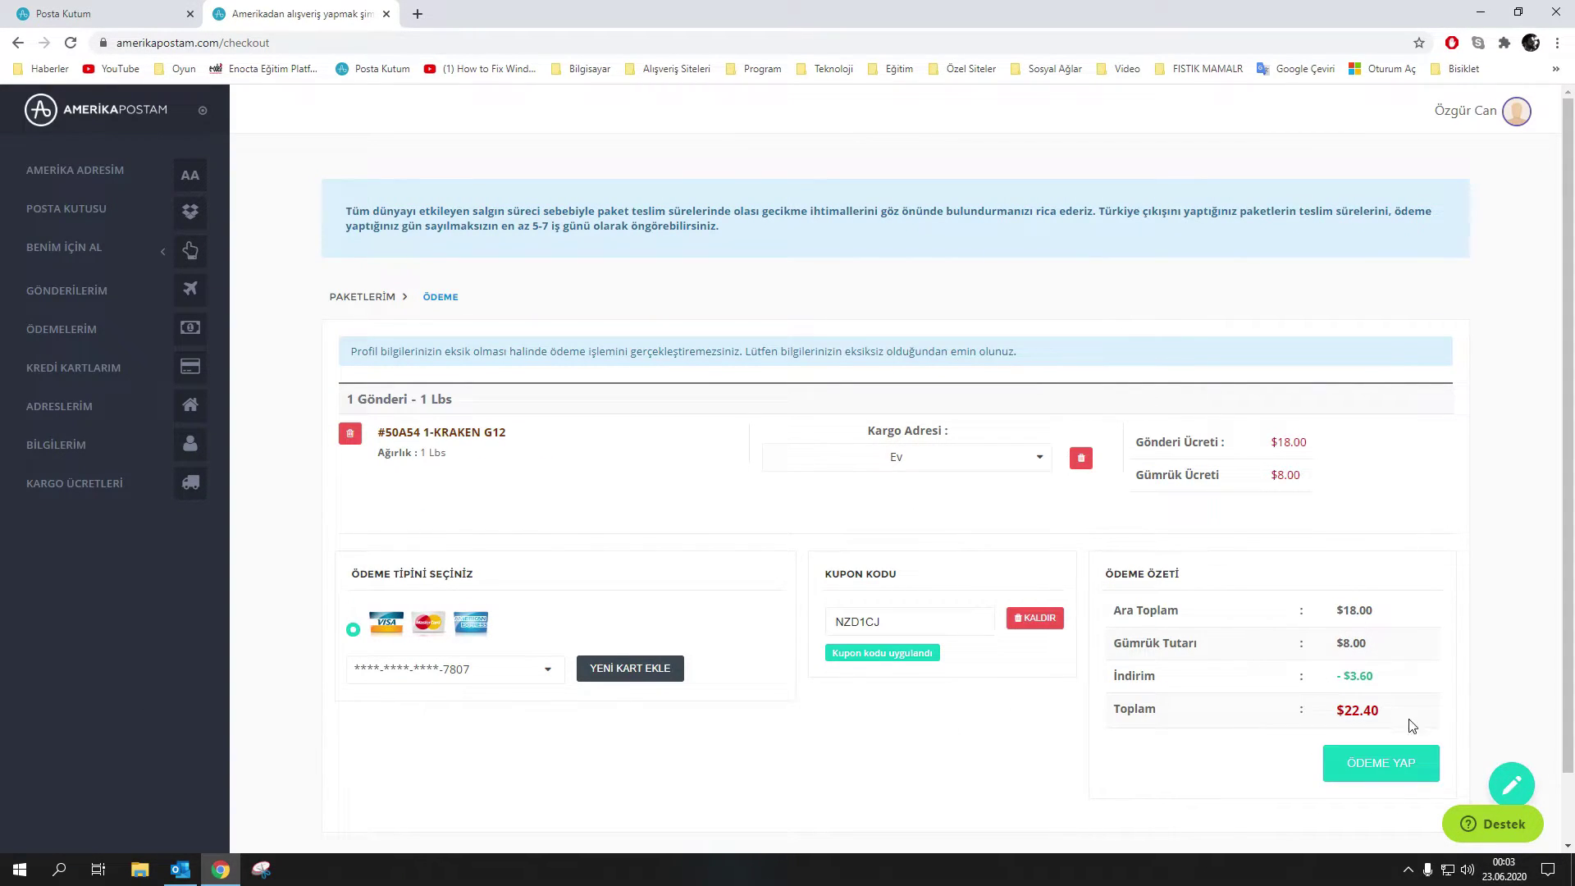
Pay the discounted $22.40 total, reaching the bank verification page for 156,26 TRY
drag(1375, 678, 1301, 676)
click(1378, 771)
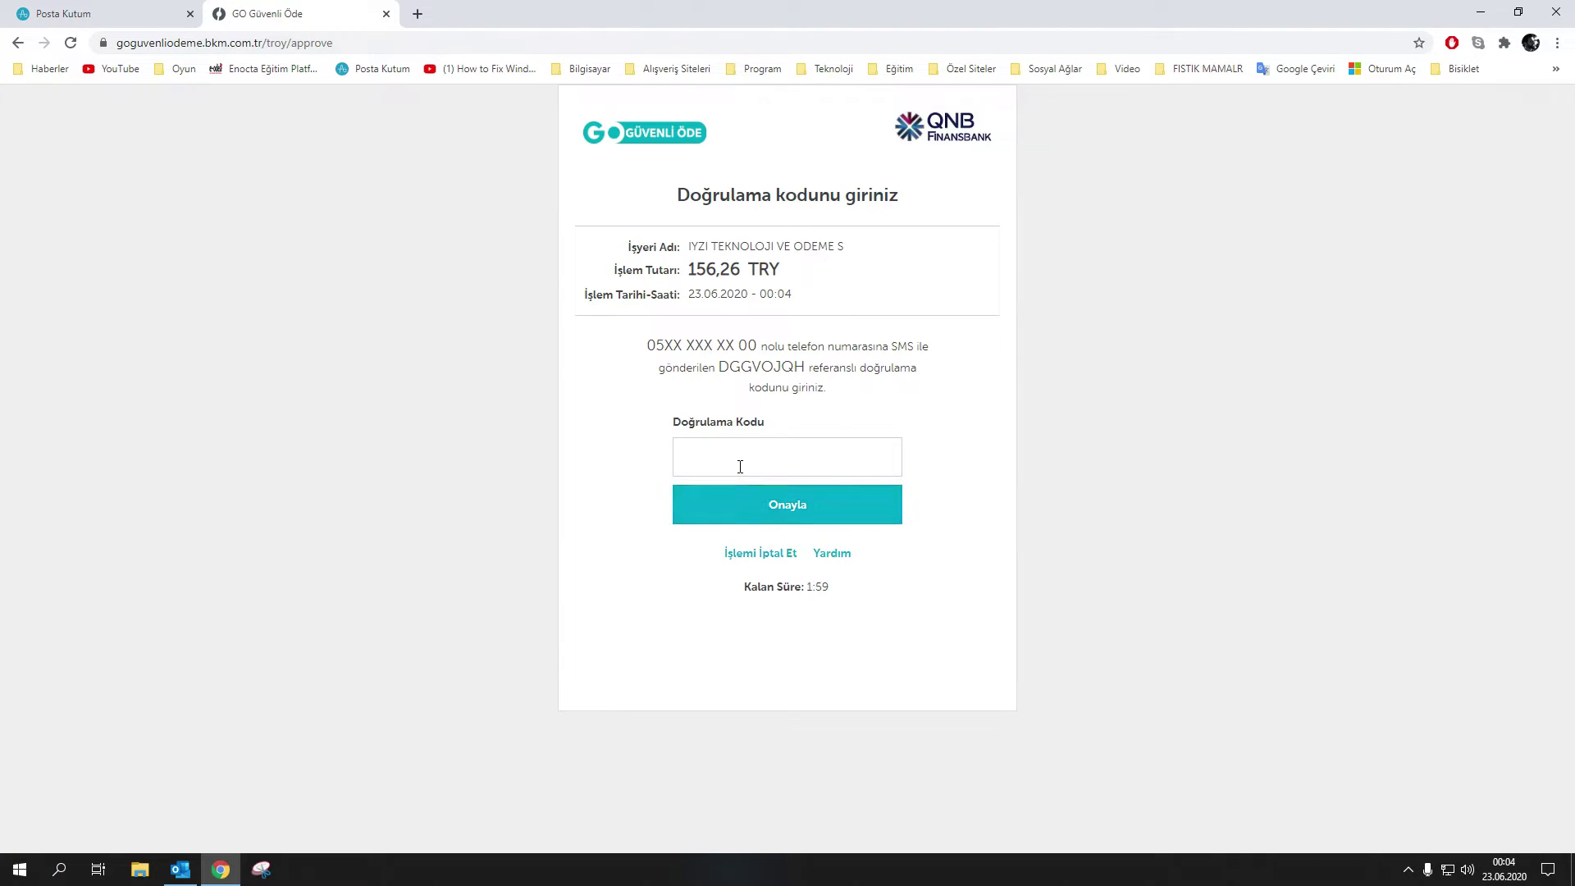
Enter the SMS verification code on GO Güvenli Öde and confirm the payment
click(740, 467)
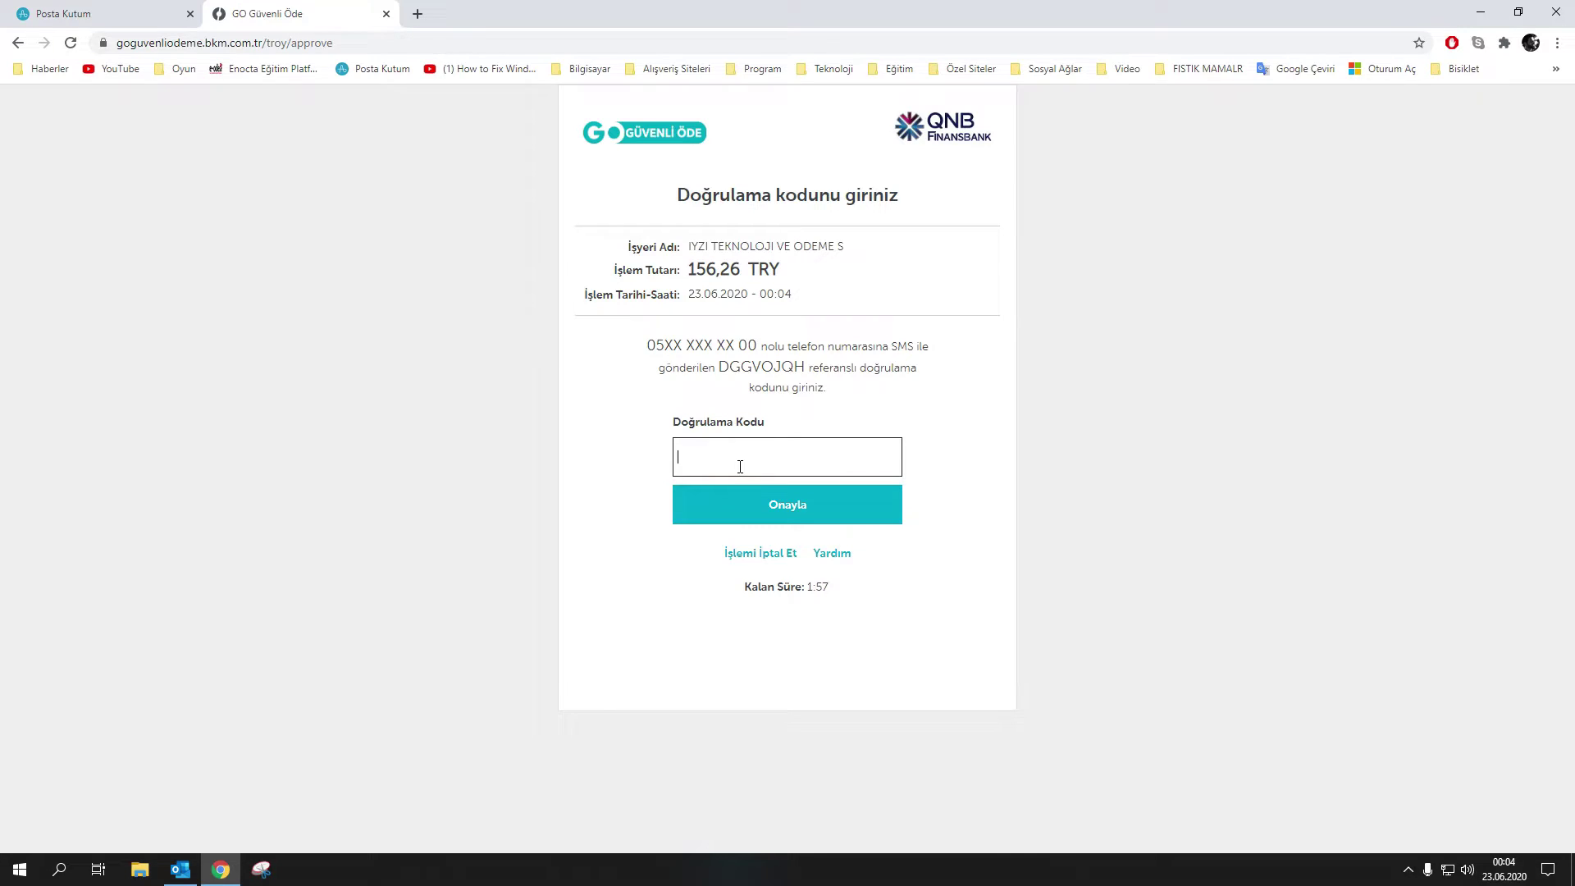
text(*****4)
click(781, 508)
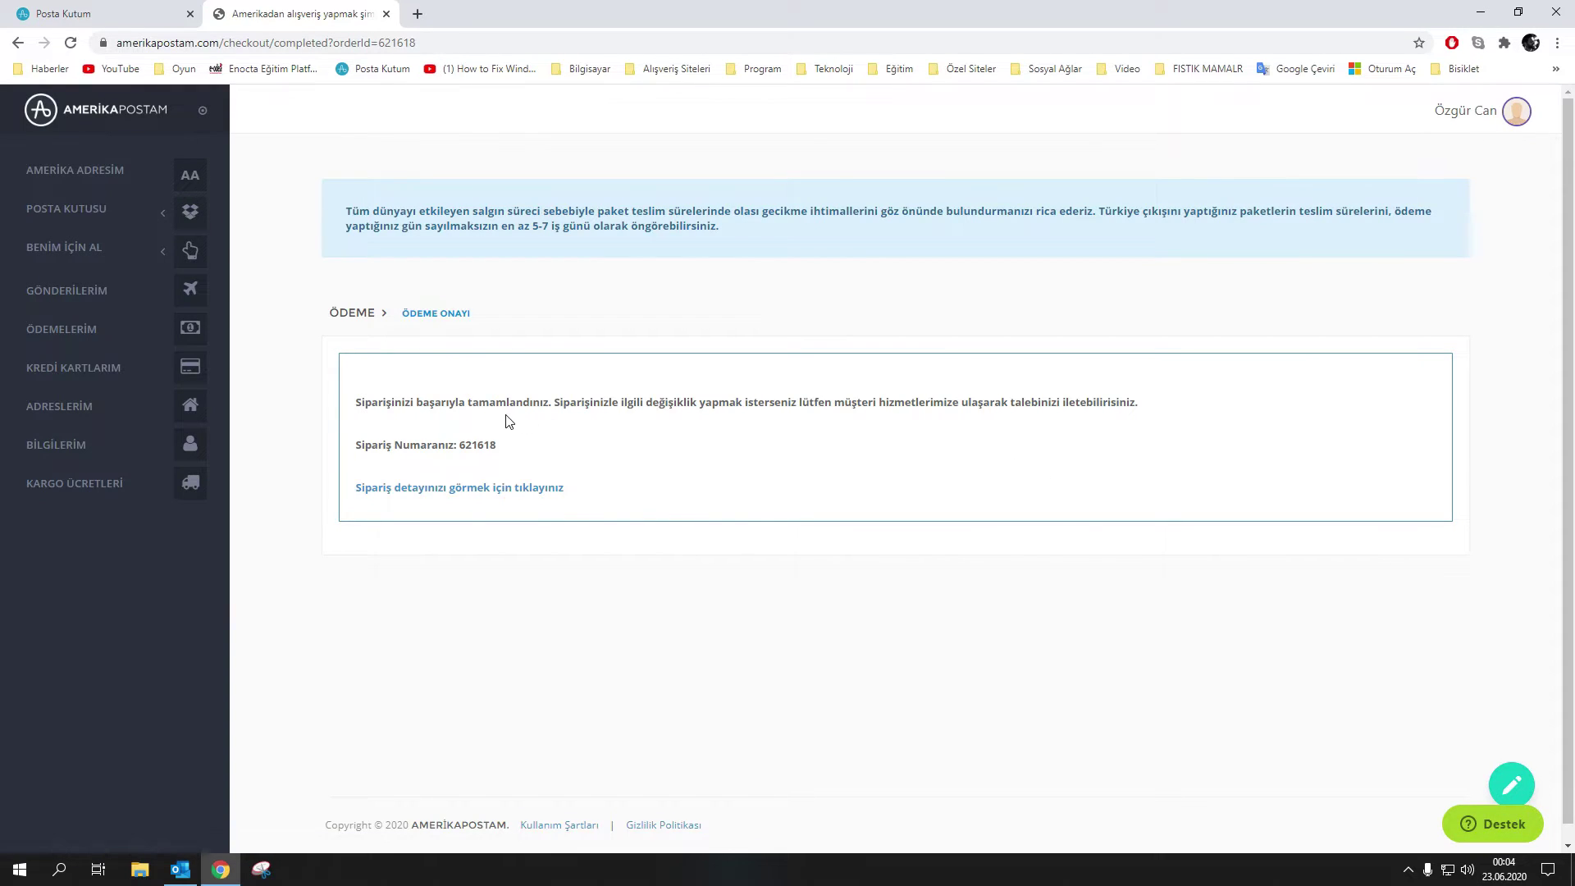
Open the order details showing the KRAKEN G12 in process, delivery Jun 29, 2020
drag(520, 410, 588, 418)
click(774, 414)
click(464, 494)
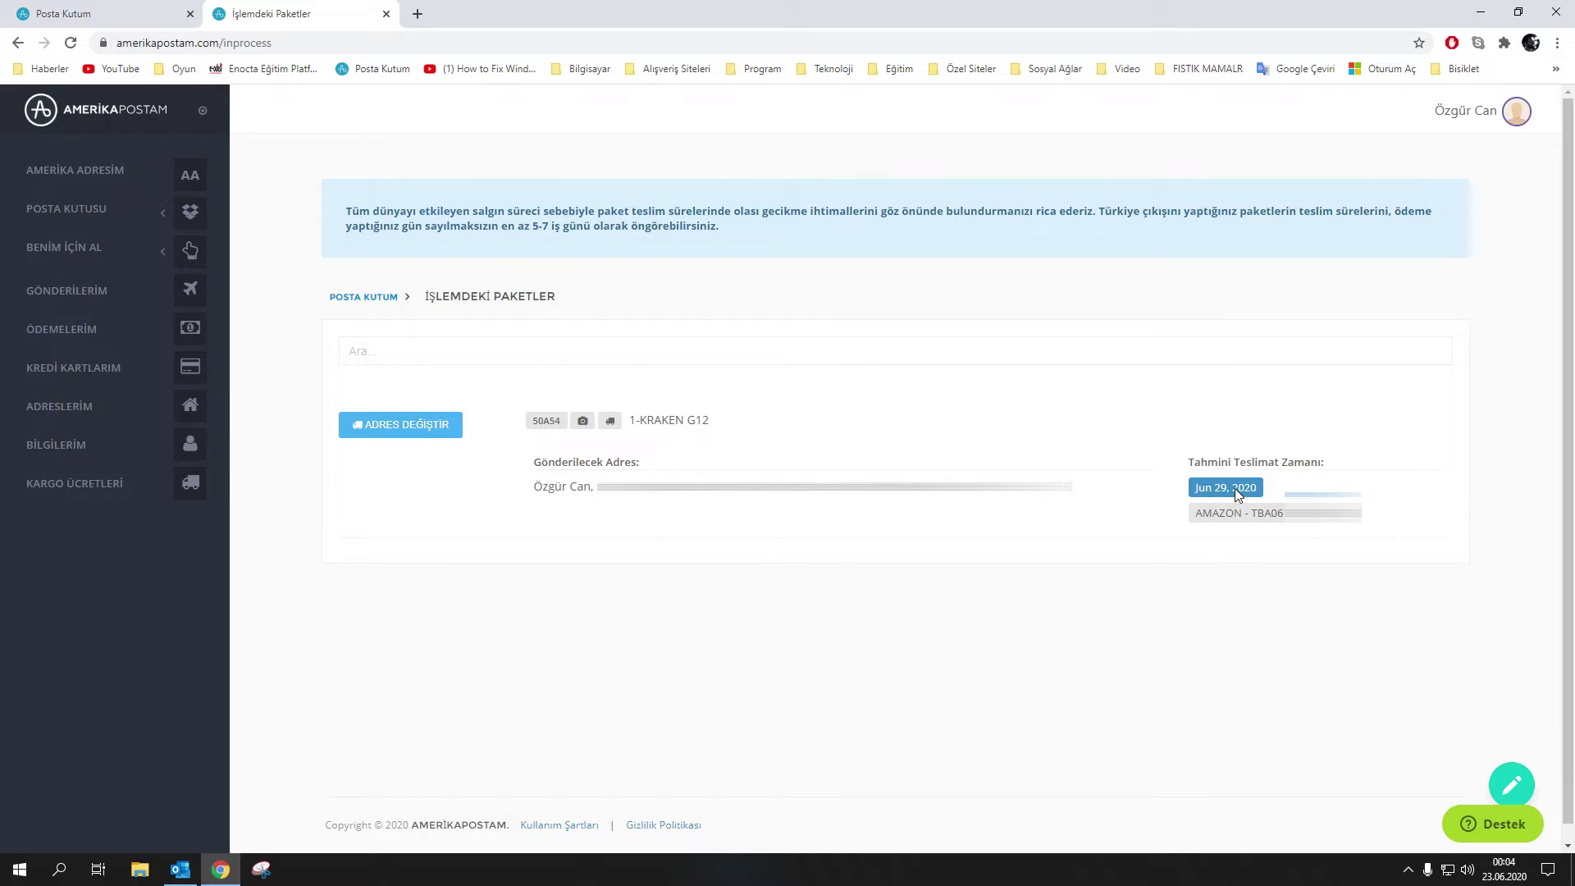
drag(1248, 490, 1200, 492)
click(1092, 640)
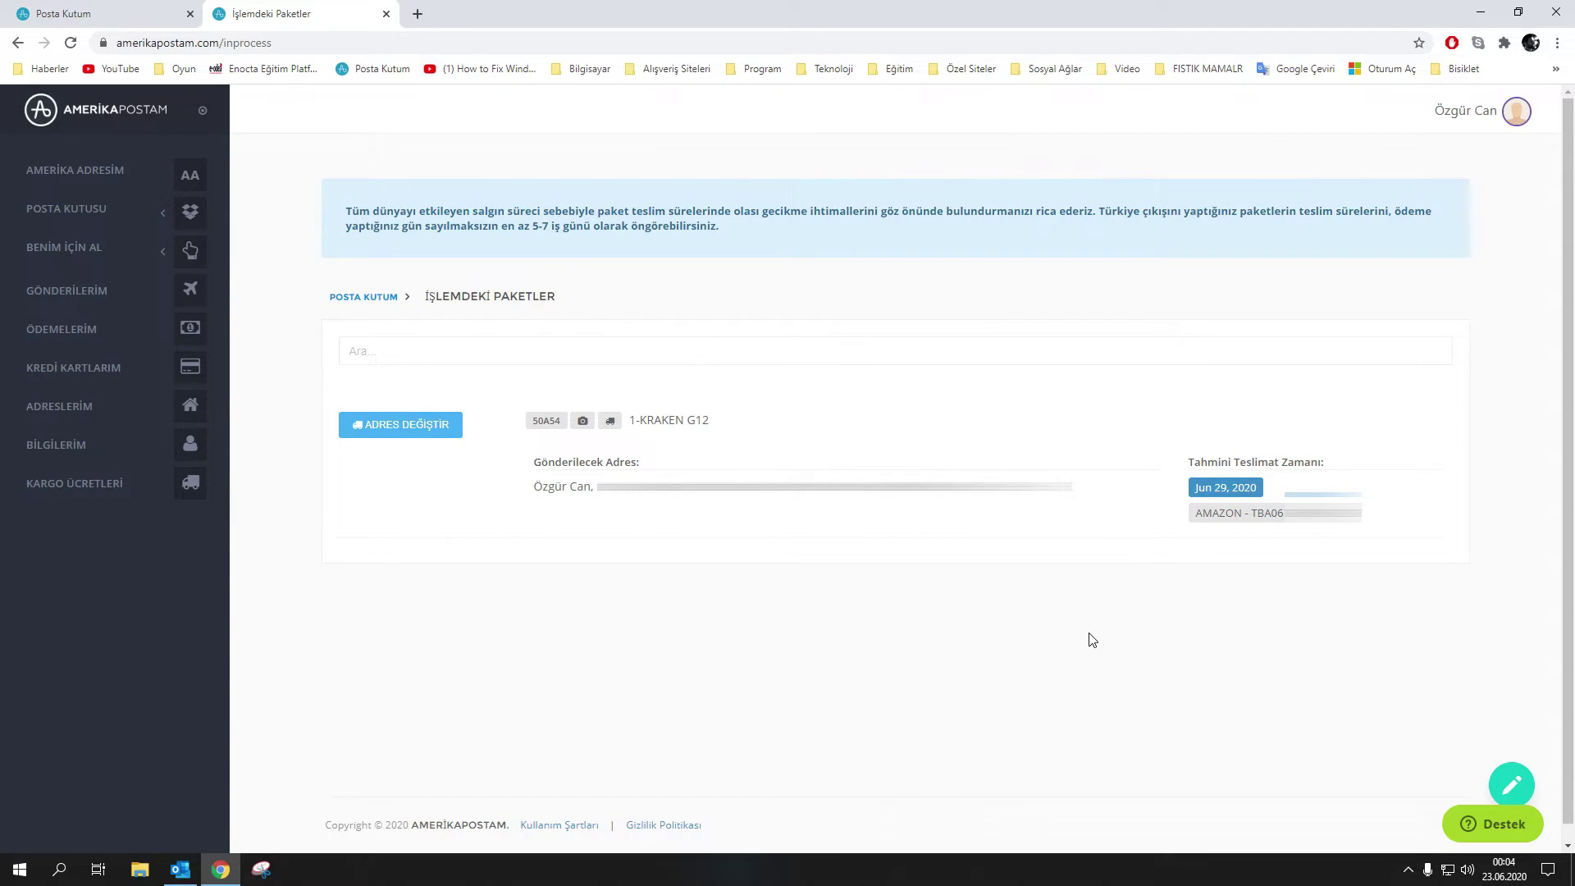